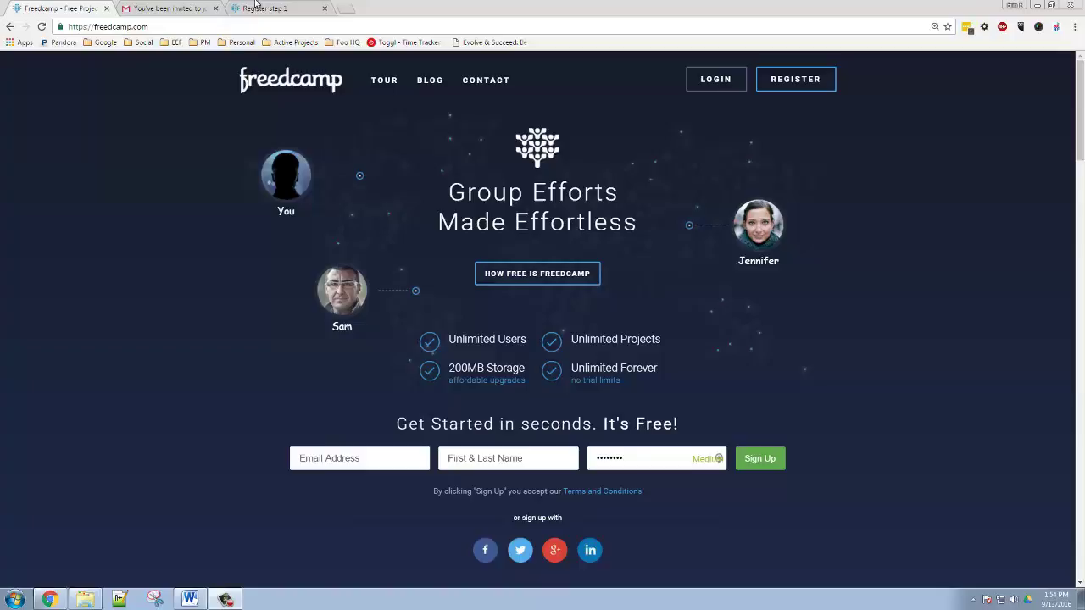
Register an account from the Test Project email invitation, entering the client's first and last name and agreeing to the terms and conditions
{"action": "left_click", "coordinate": [167, 8]}
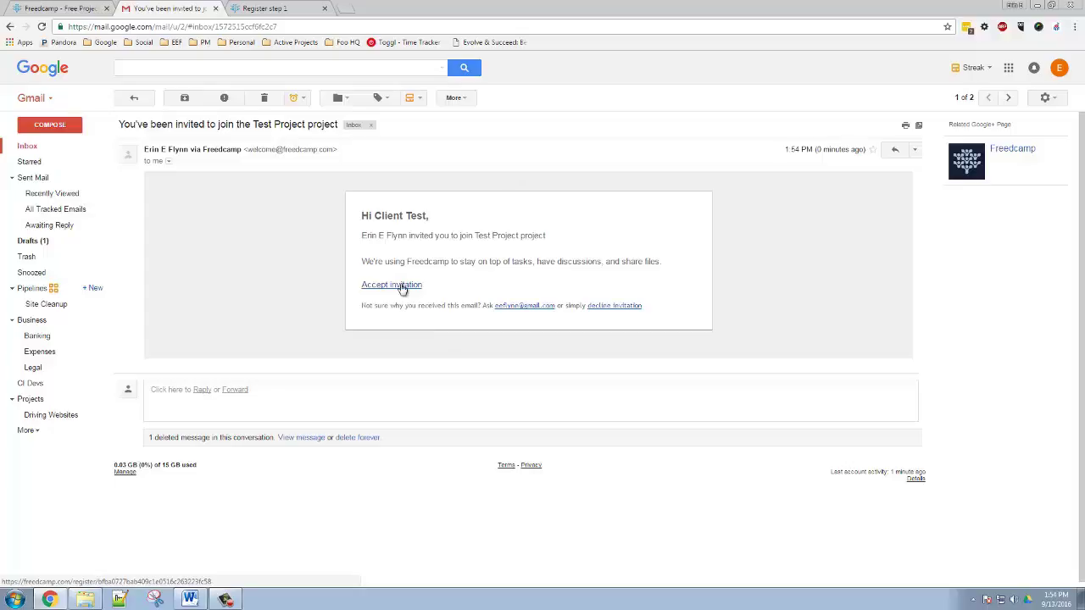
{"action": "left_click", "coordinate": [286, 10]}
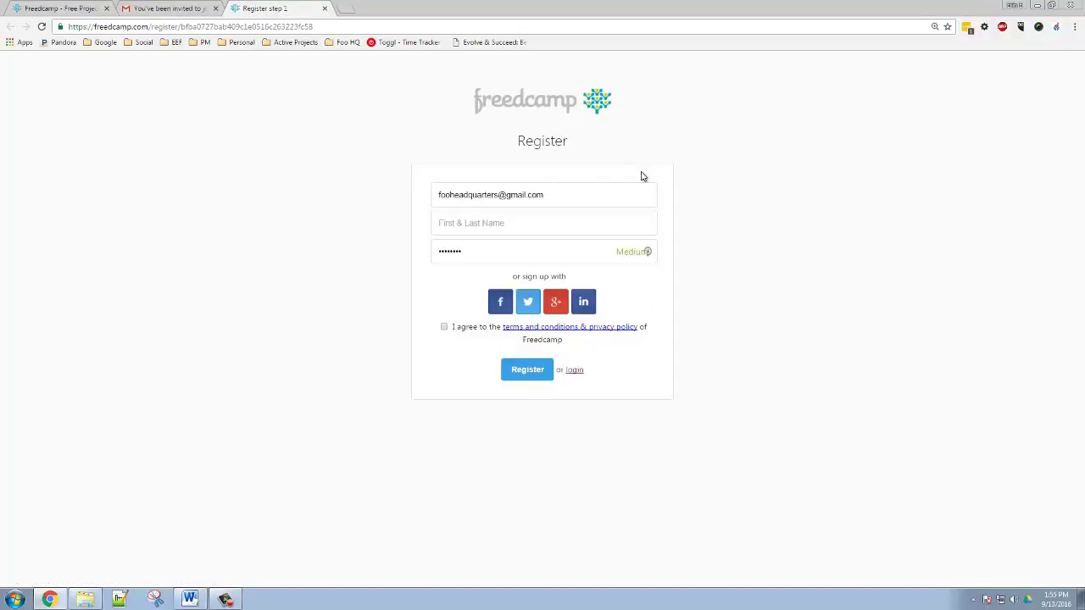
{"action": "left_click", "coordinate": [471, 223]}
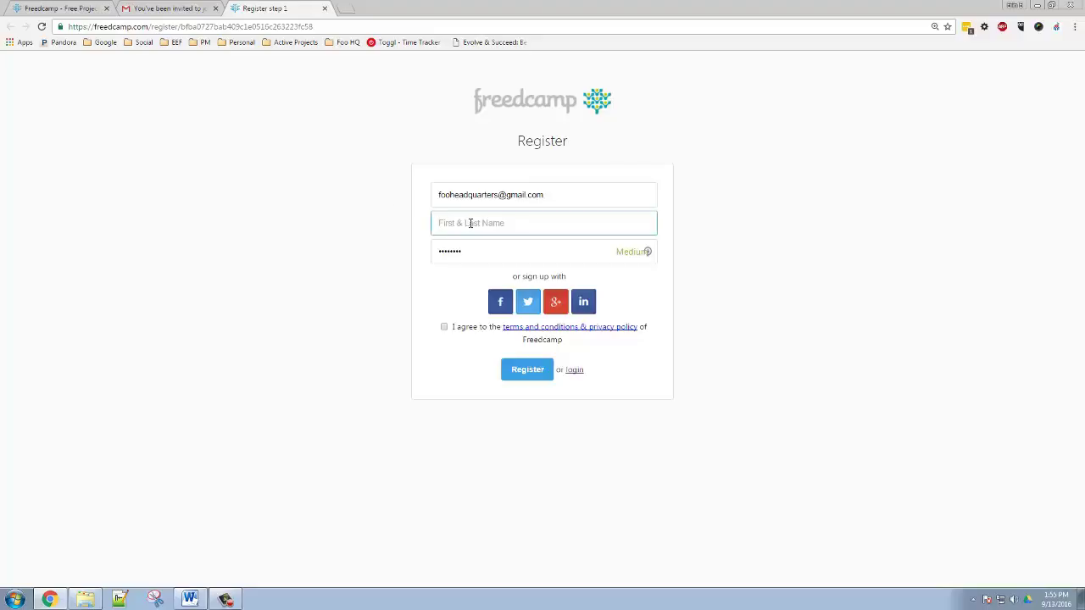
{"action": "type", "text": "Client Test"}
{"action": "left_click", "coordinate": [450, 327]}
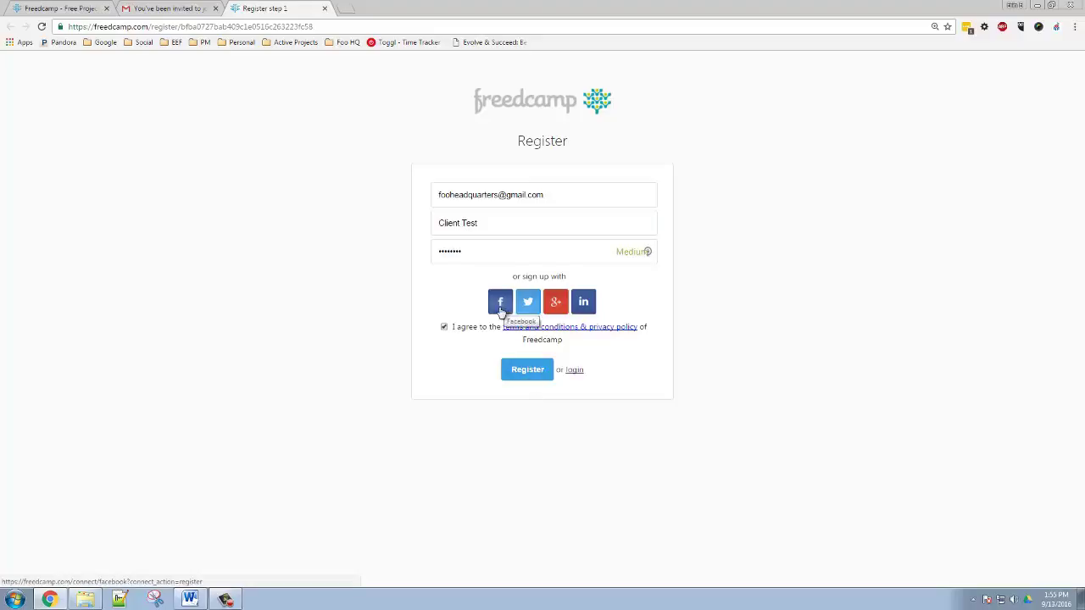
{"action": "left_click", "coordinate": [516, 378]}
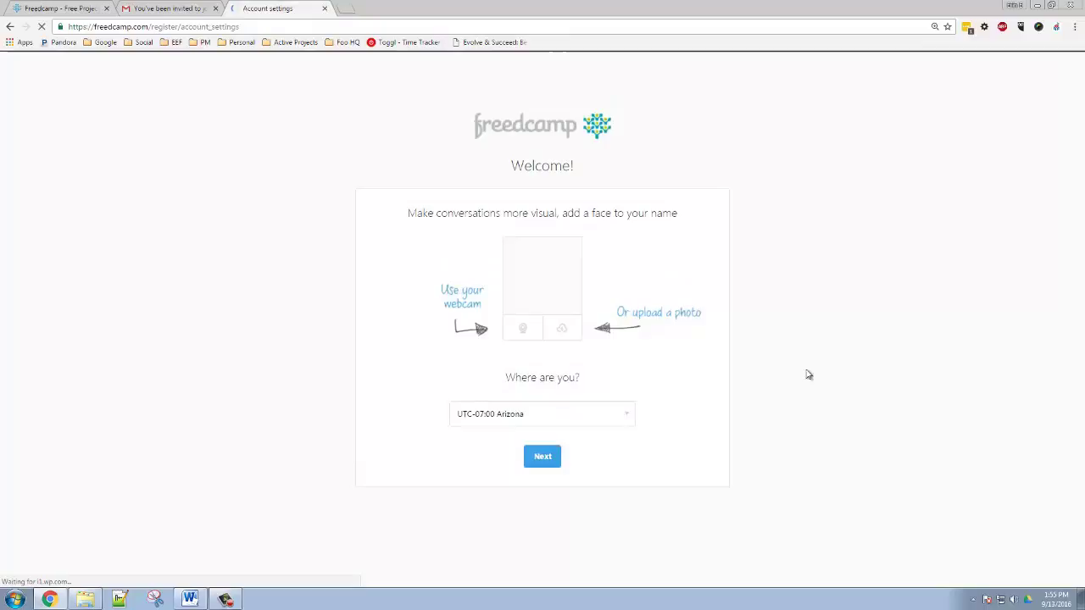
Set the account's time zone to UTC-07:00 Mountain Time (US & Canada) and continue to the dashboard
{"action": "left_click", "coordinate": [1065, 64]}
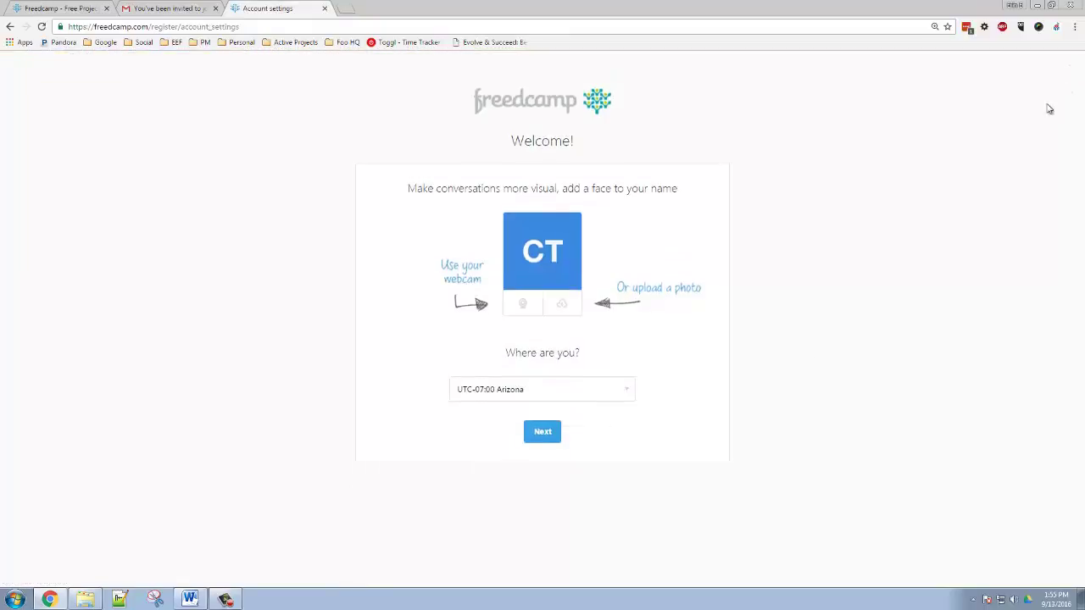
{"action": "left_click", "coordinate": [529, 389]}
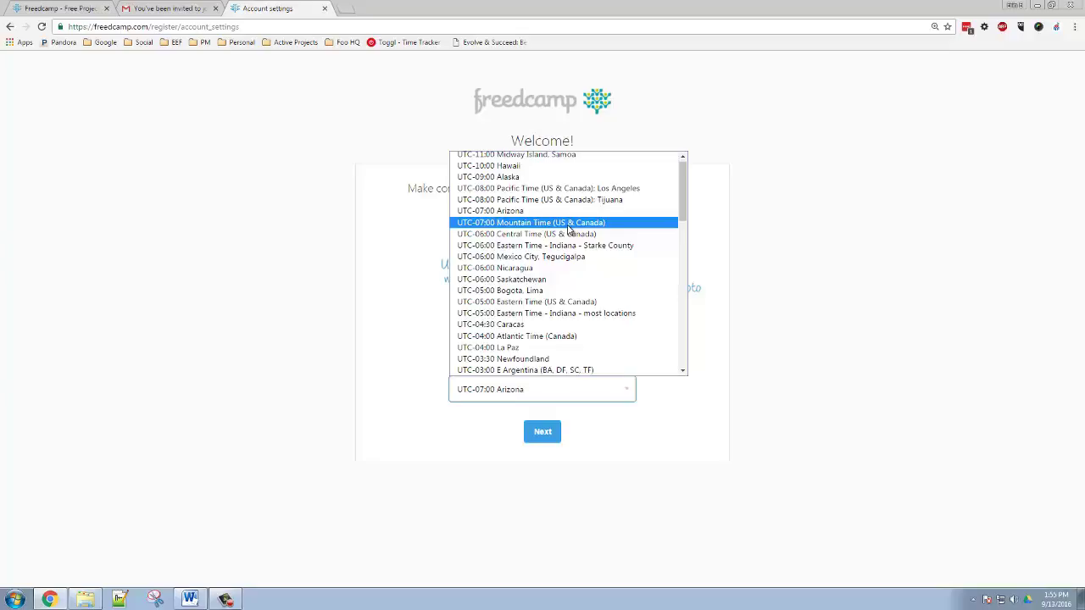
{"action": "left_click", "coordinate": [569, 224]}
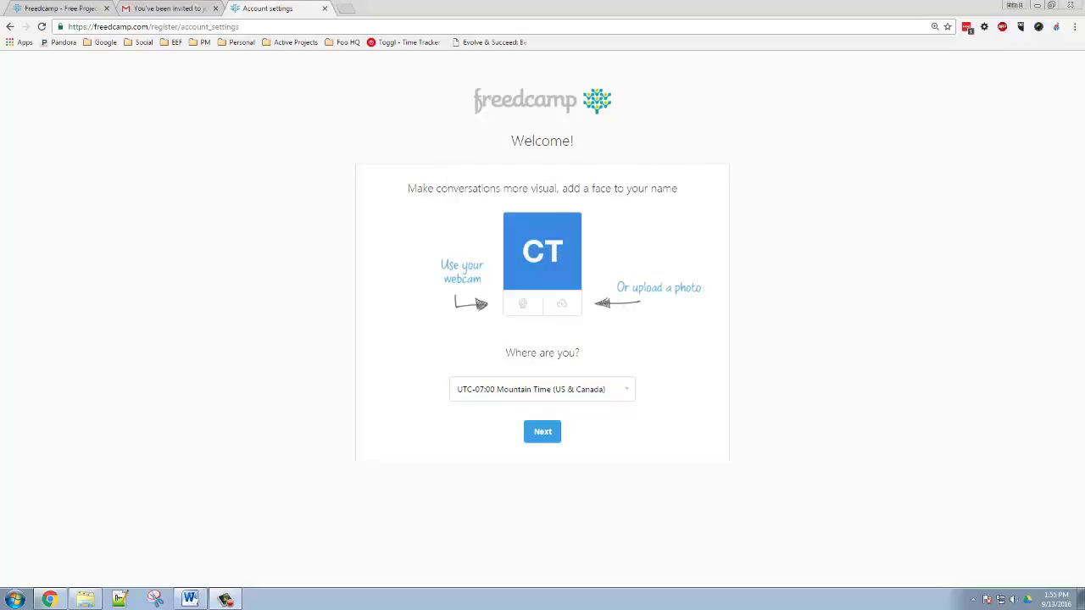
{"action": "left_click", "coordinate": [547, 439]}
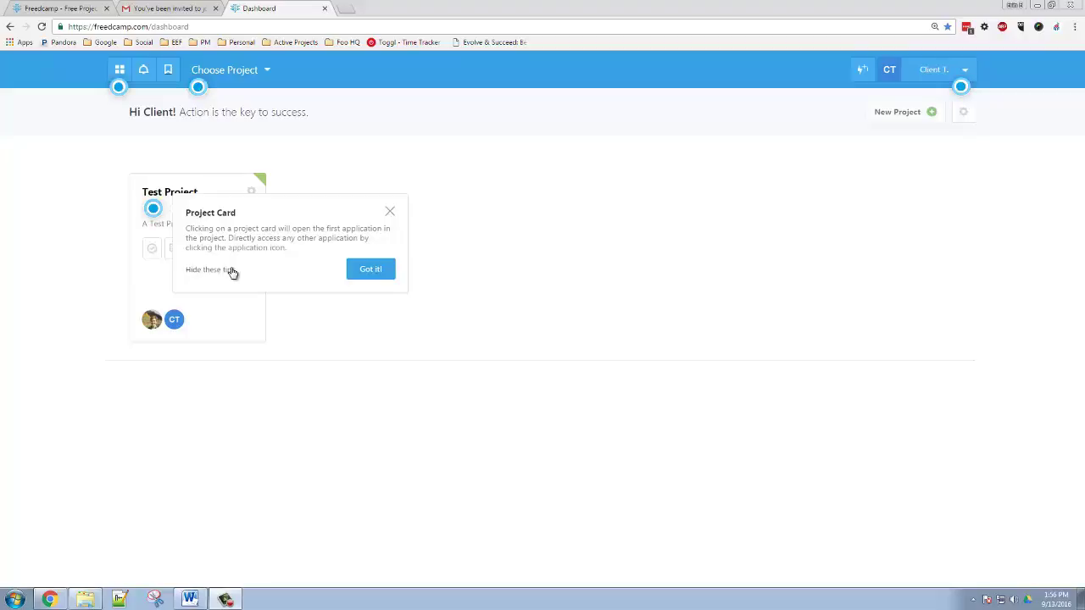
Hide the dashboard tips and open Test Project
{"action": "left_click", "coordinate": [316, 303]}
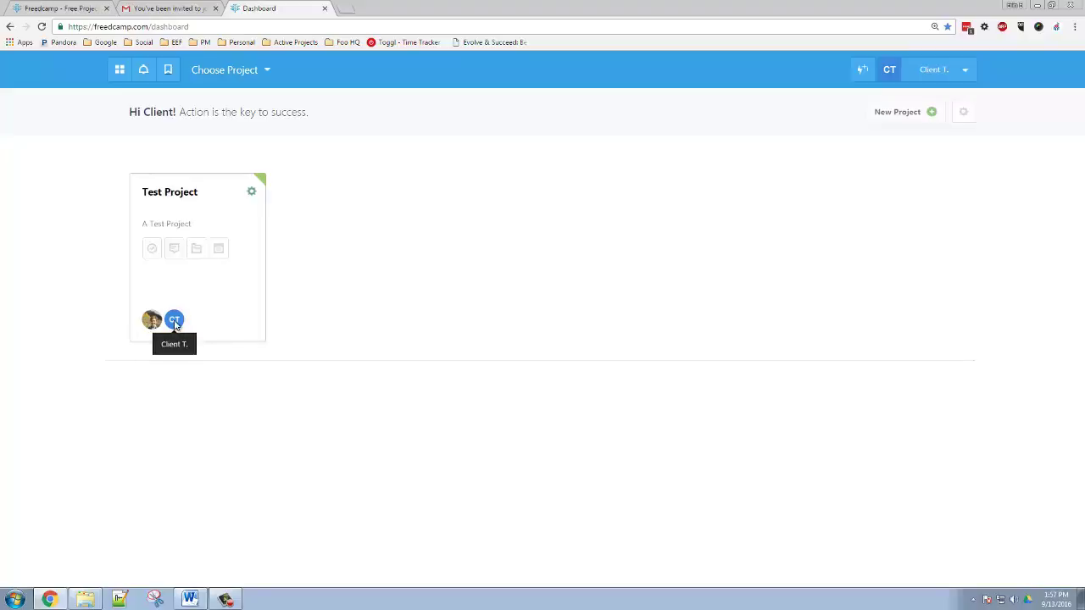
{"action": "left_click", "coordinate": [200, 209]}
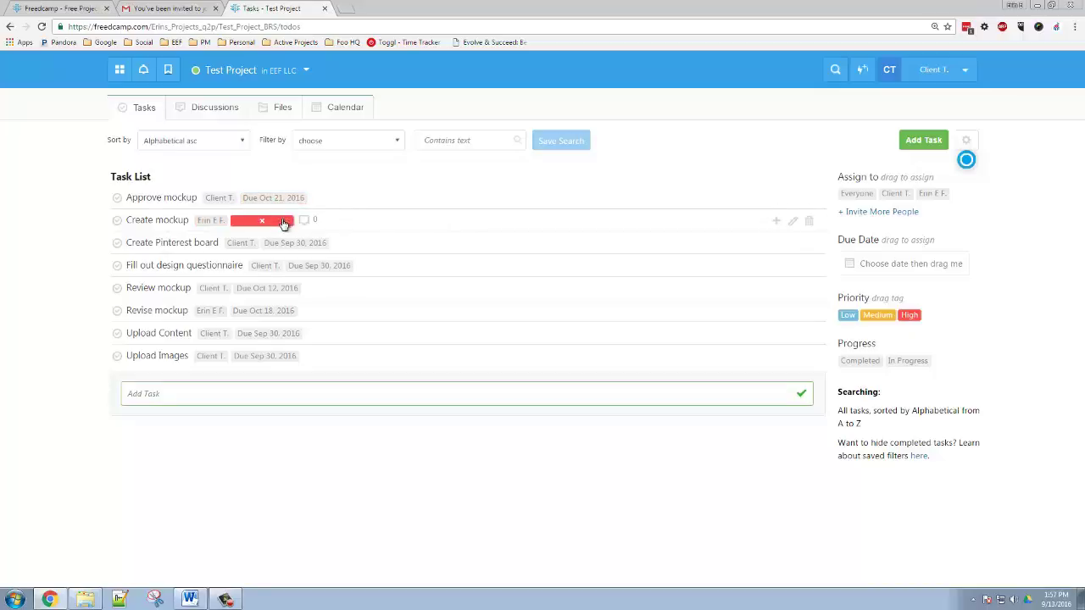
Sort the project's task list by due date, from due soon to due later
{"action": "left_click", "coordinate": [208, 150]}
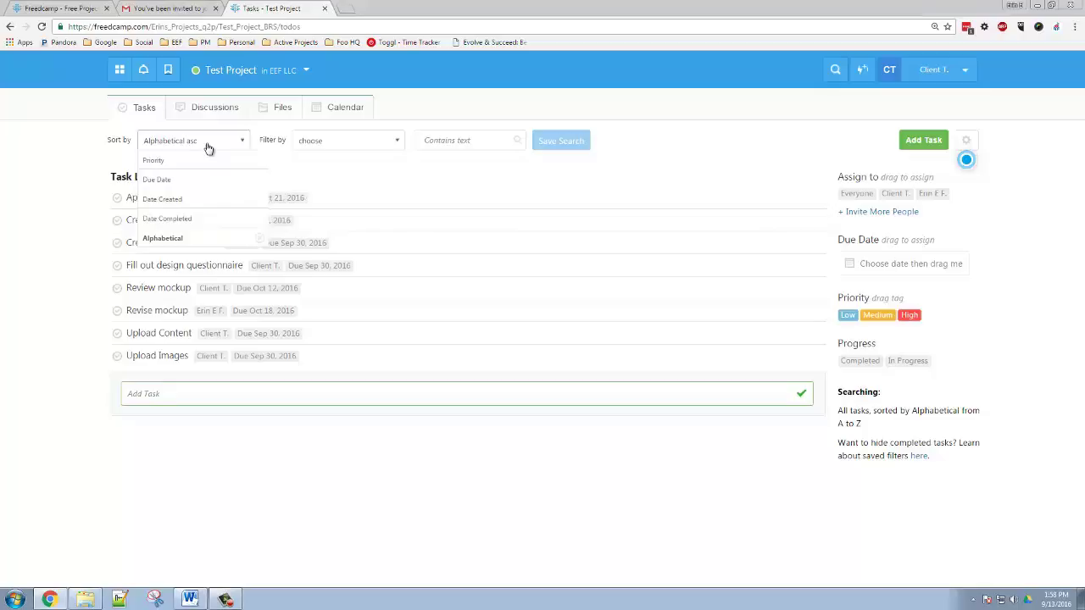
{"action": "mouse_move", "coordinate": [160, 180]}
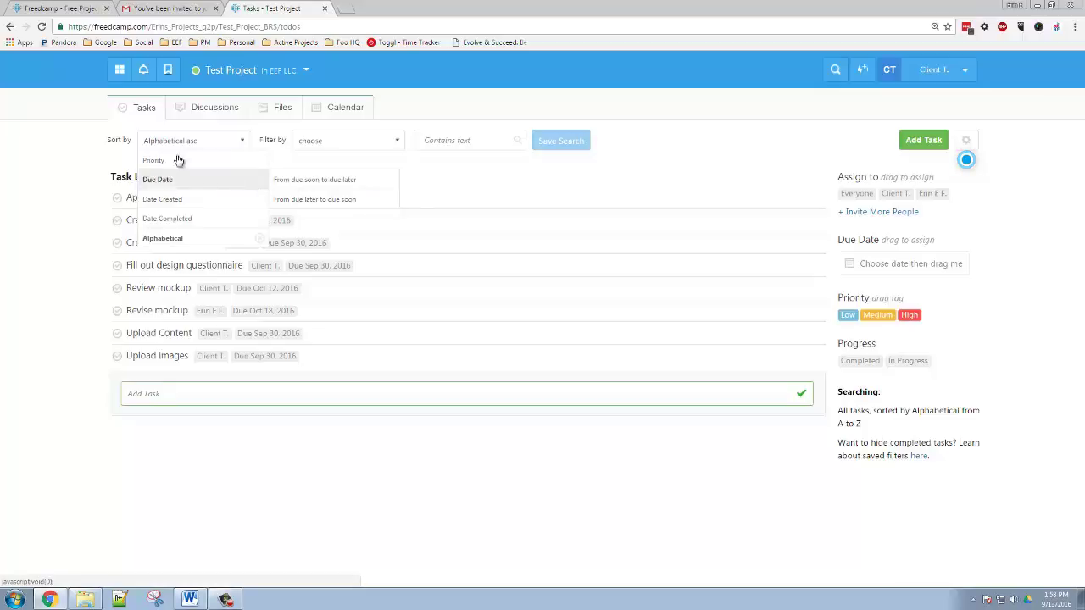
{"action": "left_click", "coordinate": [288, 183]}
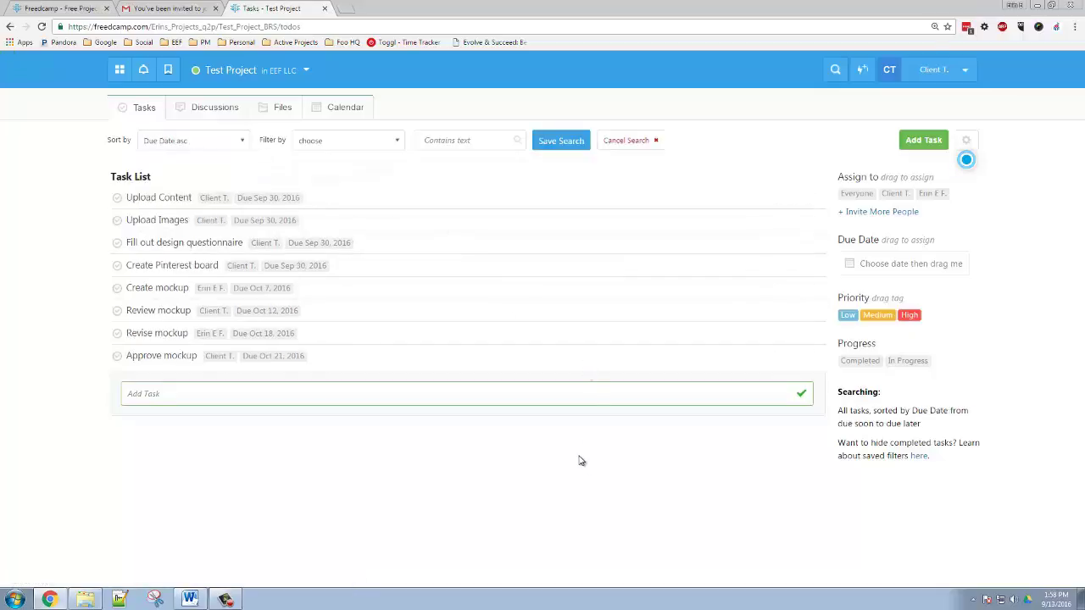
{"action": "key", "text": "ctrl+plus"}
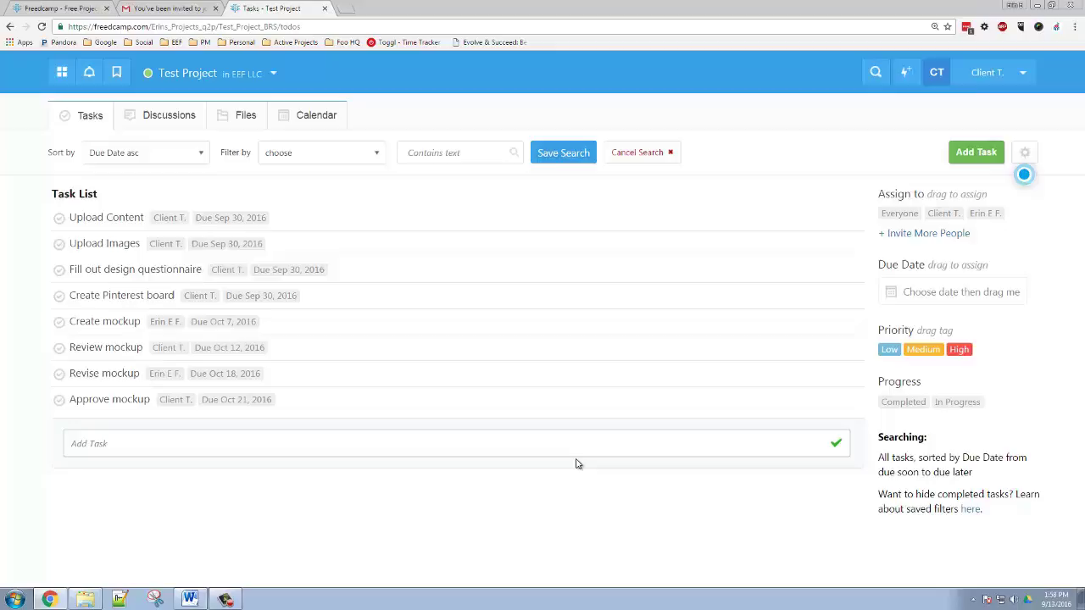
{"action": "key", "text": "ctrl+plus"}
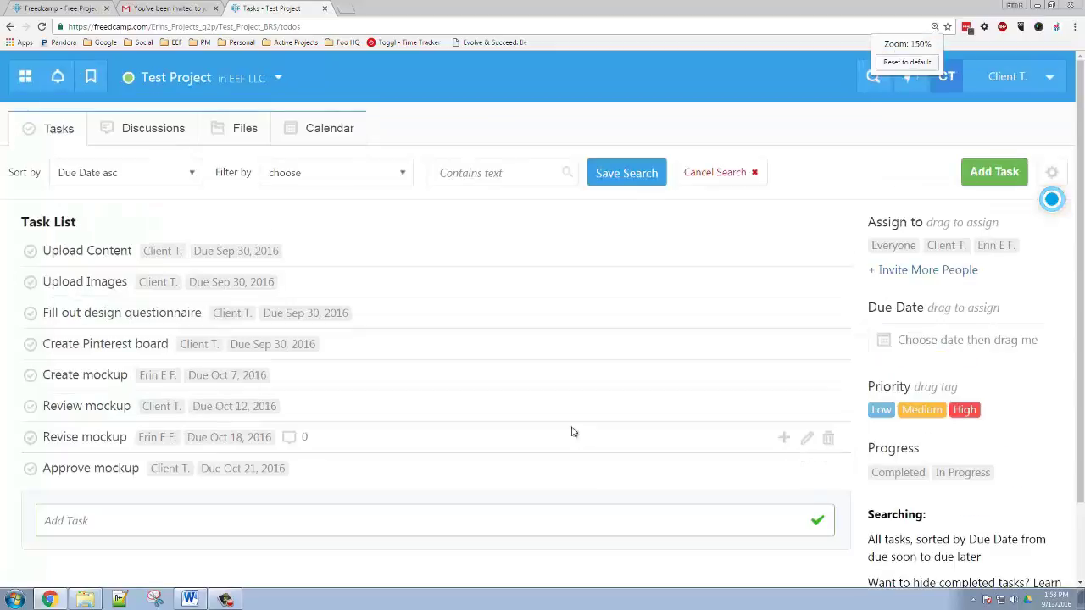
{"action": "left_click", "coordinate": [162, 178]}
{"action": "mouse_move", "coordinate": [116, 226]}
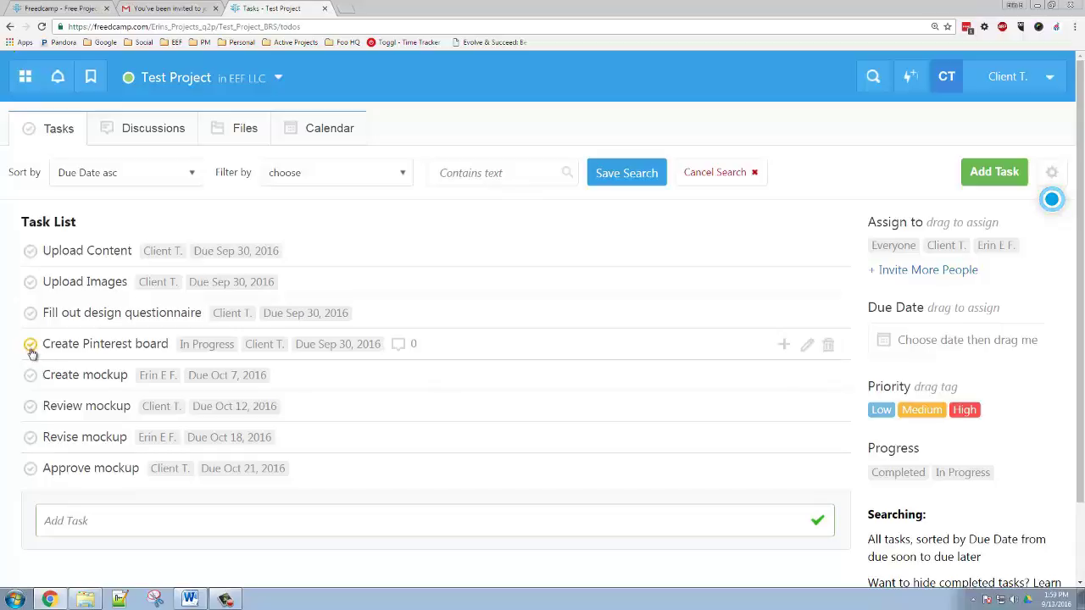
Mark "Create Pinterest board" completed and post the comment "Pinterest board is complete, here is the link:" followed by the board's URL
{"action": "left_click", "coordinate": [31, 345]}
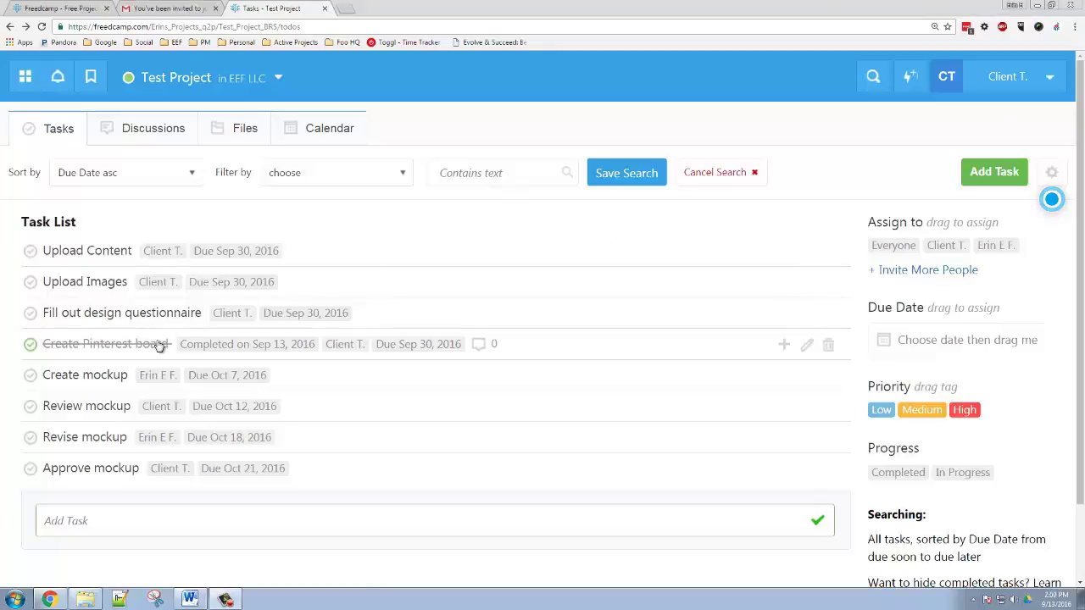
{"action": "left_click", "coordinate": [479, 347]}
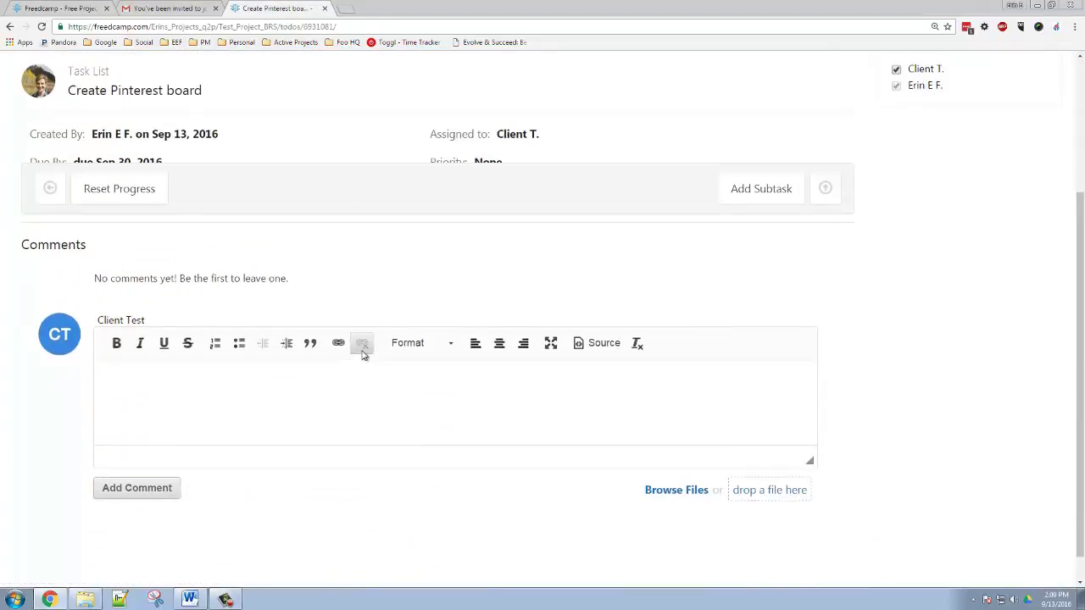
{"action": "left_click", "coordinate": [289, 394]}
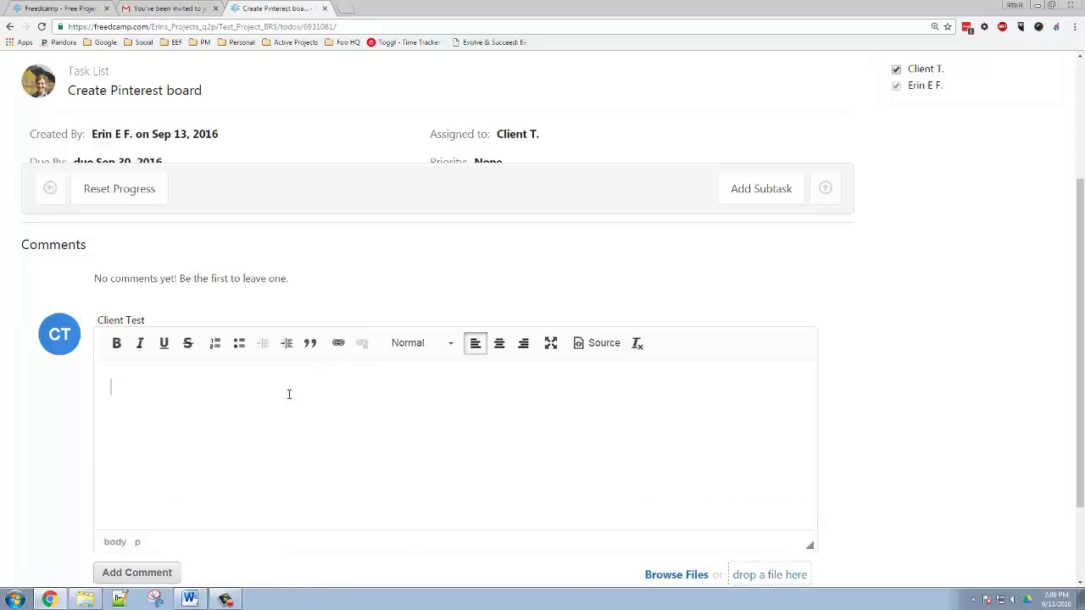
{"action": "type", "text": "Pinterest board is com"}
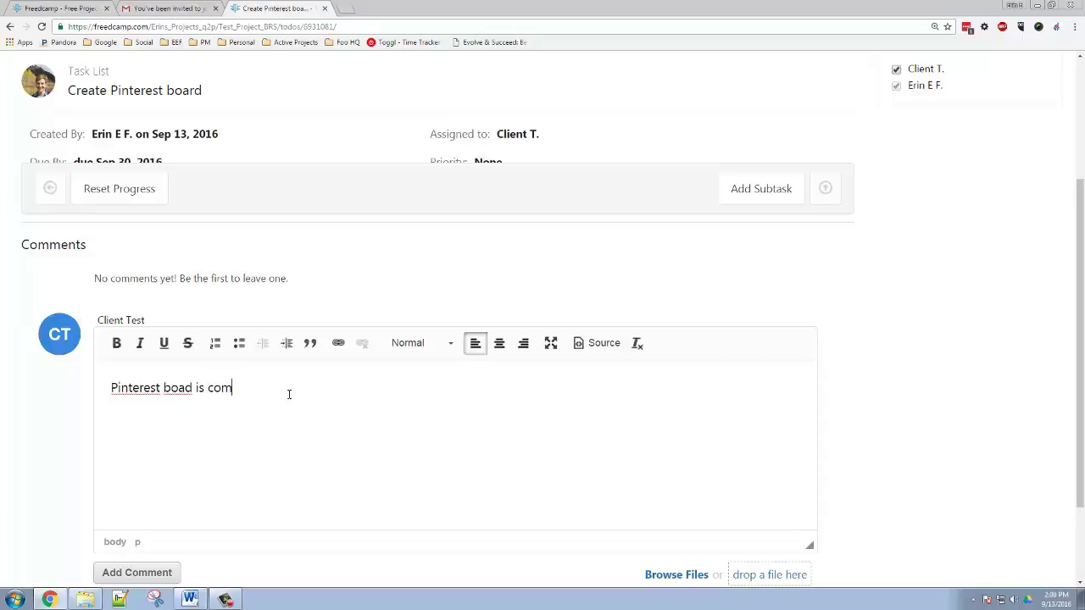
{"action": "type", "text": "plete, here is the l"}
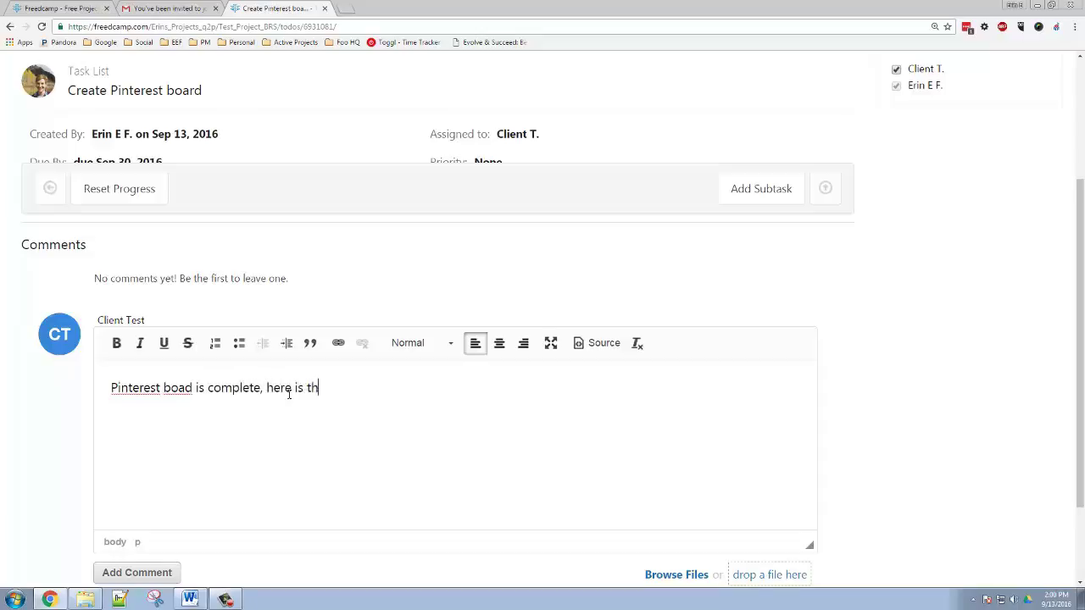
{"action": "type", "text": "ink"}
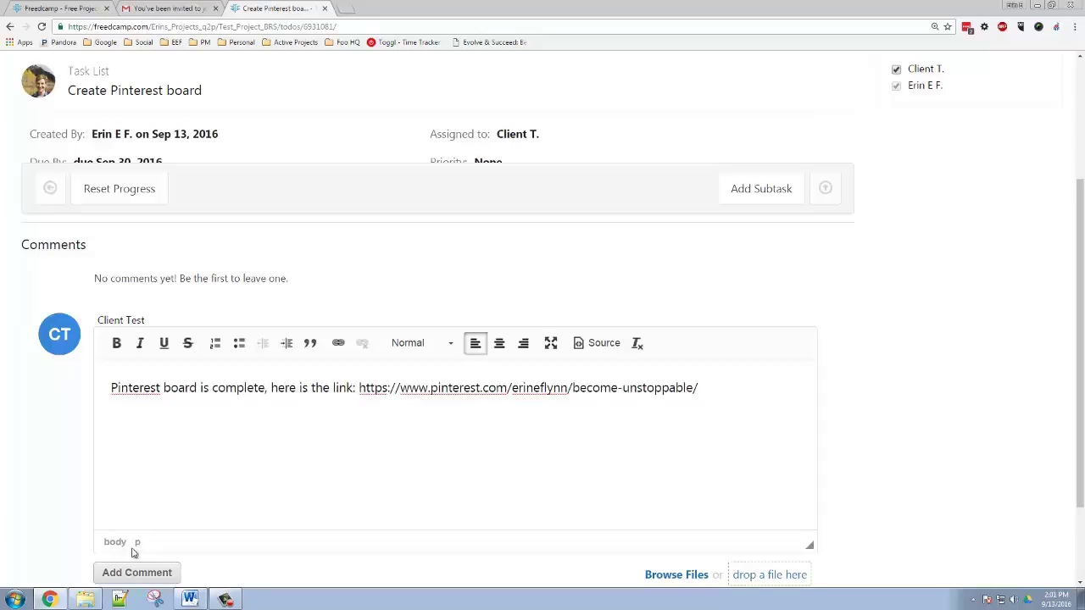
{"action": "left_click", "coordinate": [136, 573]}
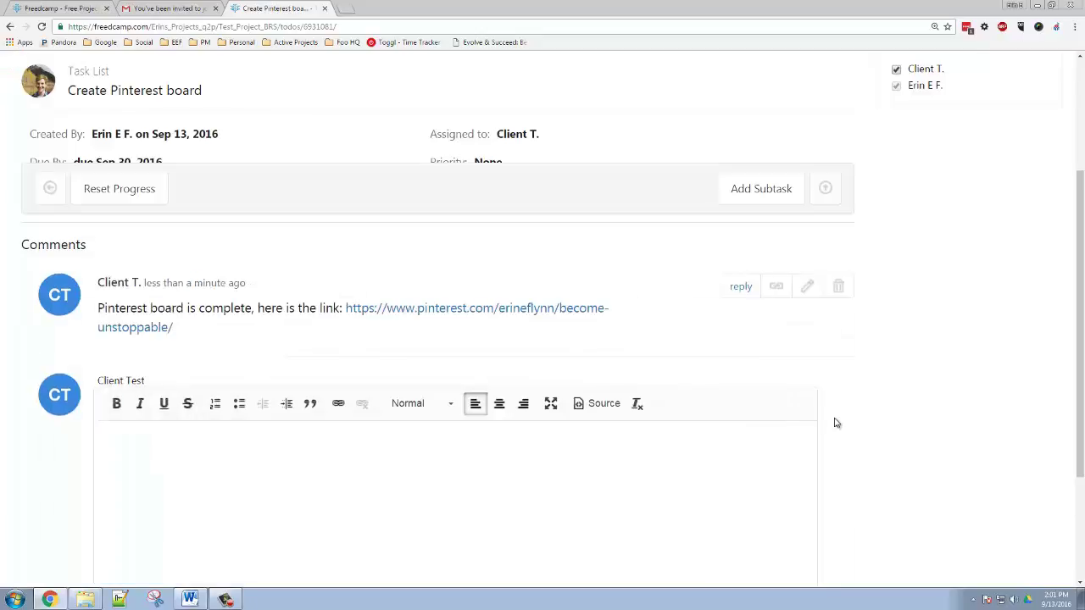
Review the Create Pinterest board task's details, notifications and posted comment
{"action": "scroll", "coordinate": [835, 424], "scroll_direction": "down", "scroll_amount": 1}
{"action": "scroll", "coordinate": [882, 359], "scroll_direction": "up", "scroll_amount": 1}
{"action": "scroll", "coordinate": [745, 328], "scroll_direction": "down", "scroll_amount": 1}
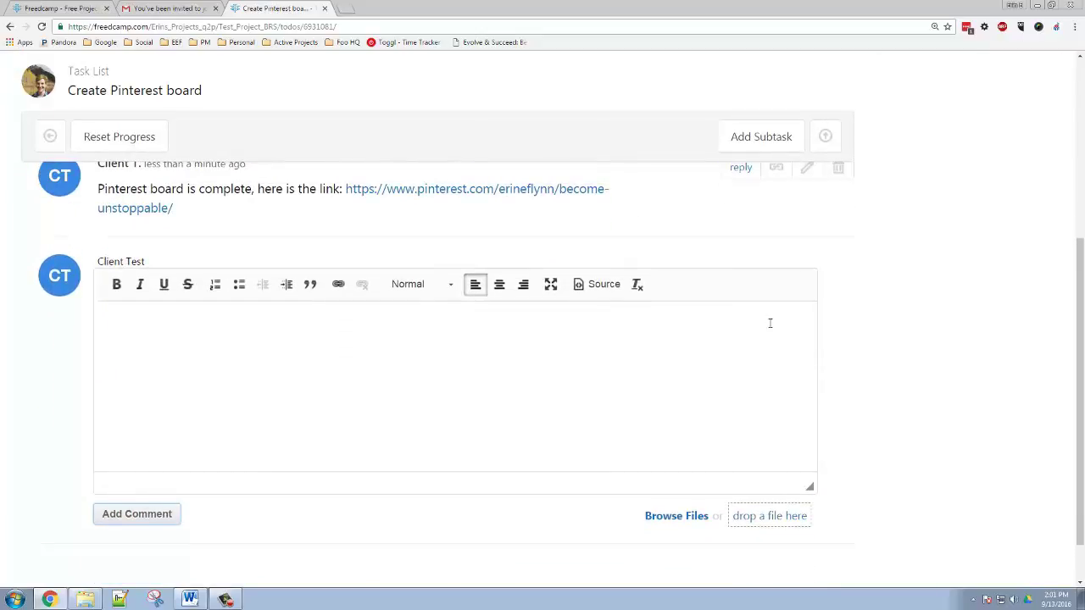
{"action": "scroll", "coordinate": [756, 317], "scroll_direction": "up", "scroll_amount": 1}
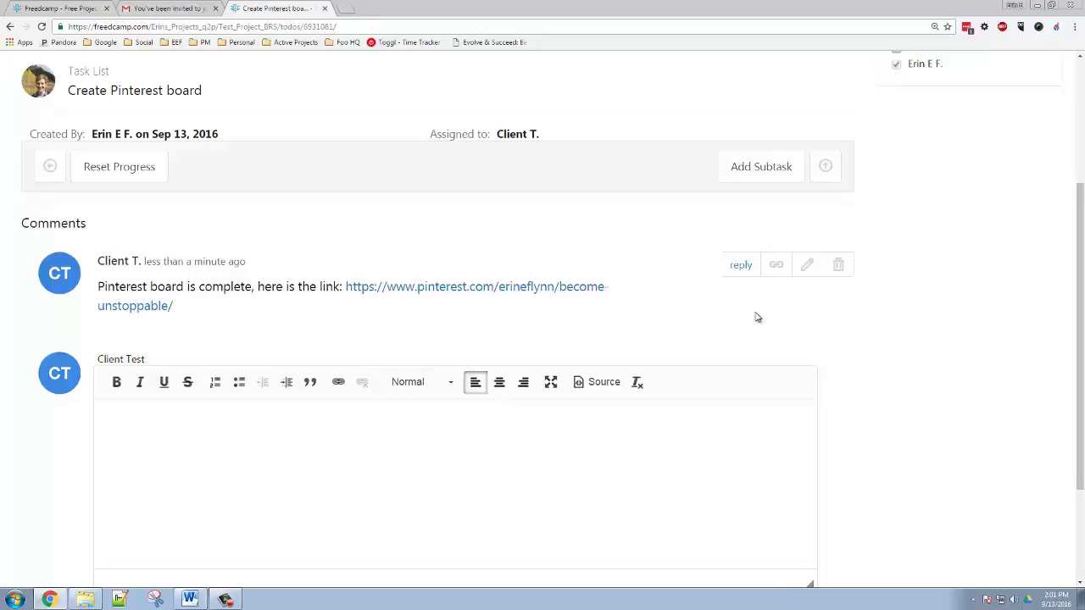
{"action": "scroll", "coordinate": [755, 316], "scroll_direction": "up", "scroll_amount": 2}
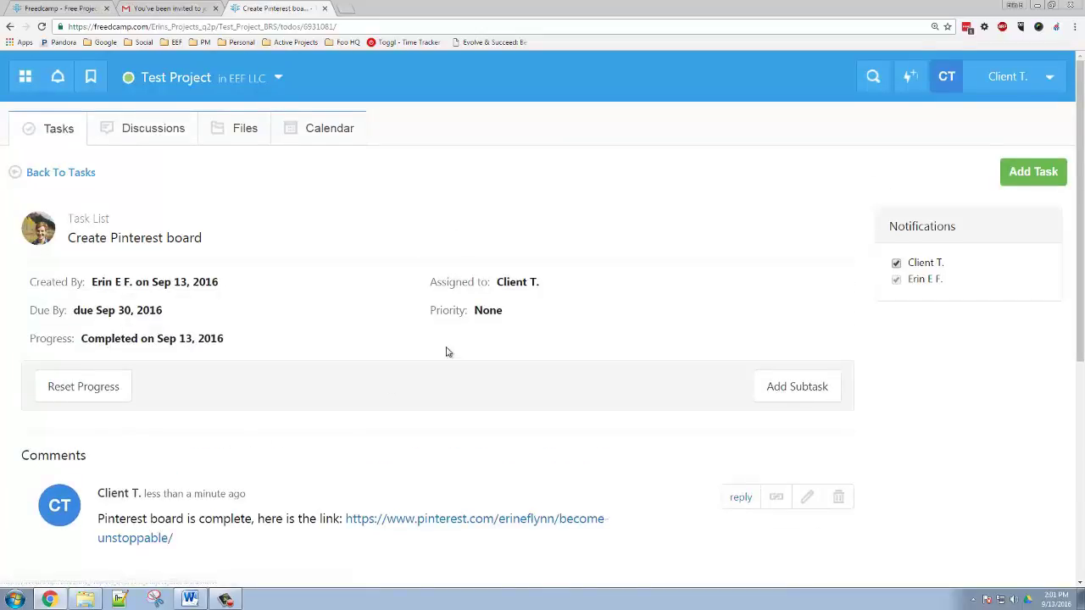
{"action": "scroll", "coordinate": [257, 356], "scroll_direction": "down", "scroll_amount": 3}
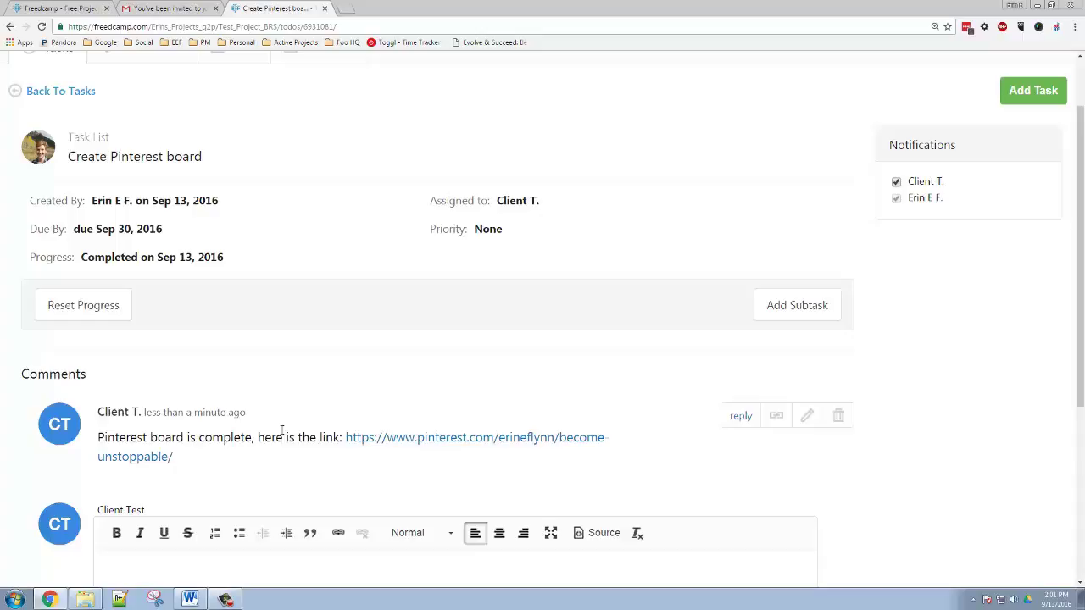
{"action": "scroll", "coordinate": [276, 426], "scroll_direction": "up", "scroll_amount": 2}
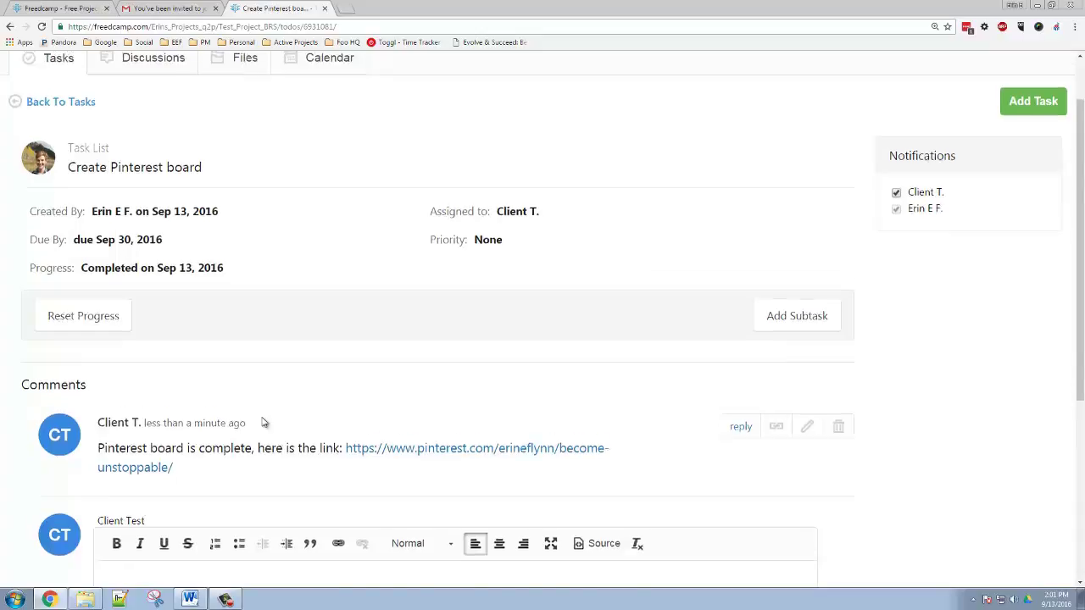
Draft a new project discussion titled "Pinterest Qs" with the content "Should I set the pinterest board to public or private?"
{"action": "left_click", "coordinate": [139, 138]}
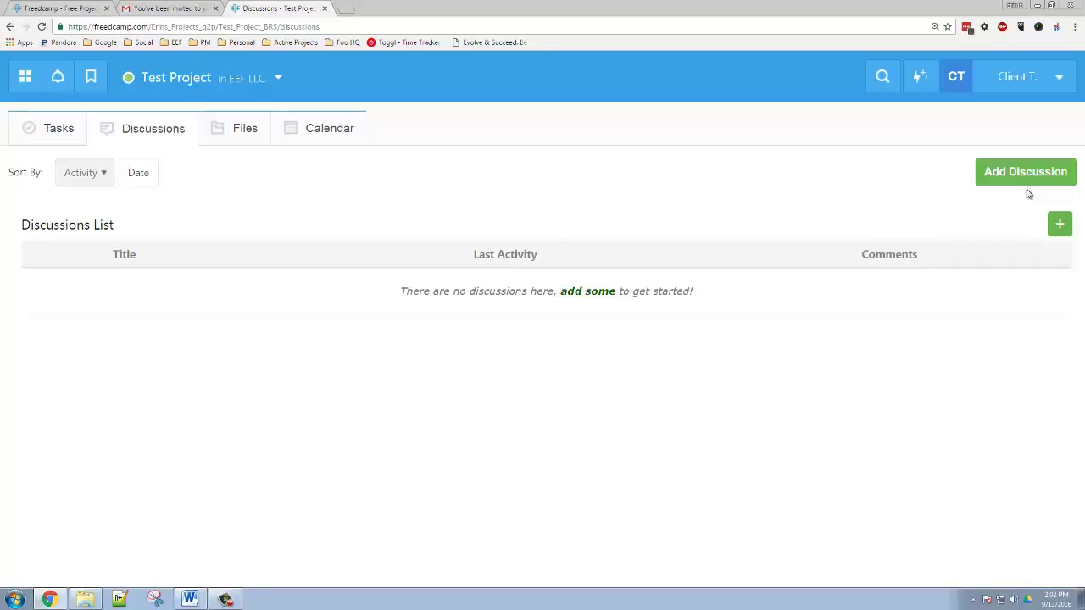
{"action": "left_click", "coordinate": [1014, 176]}
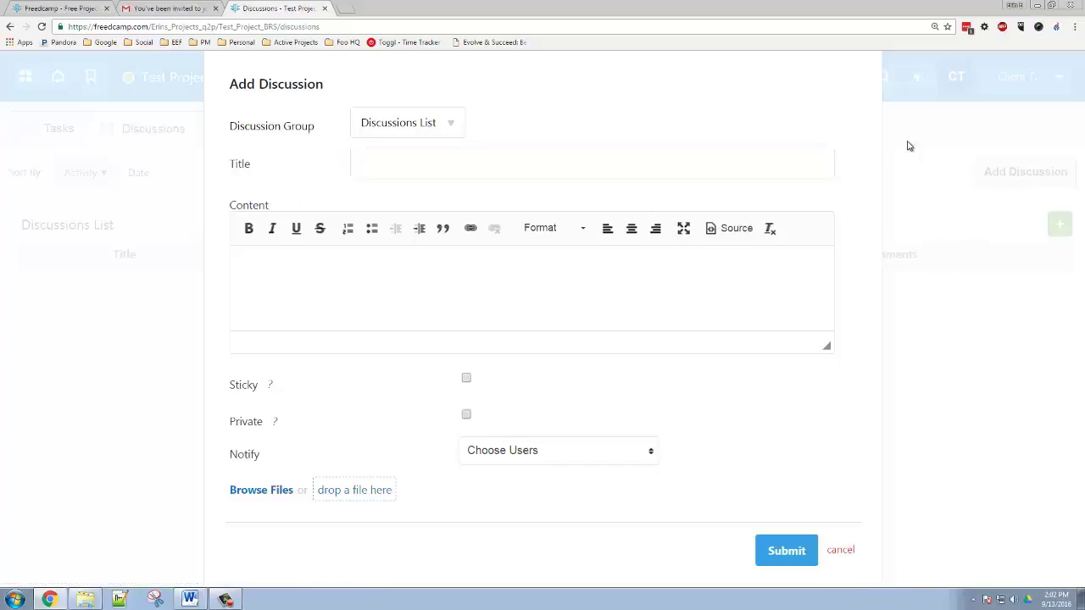
{"action": "left_click", "coordinate": [840, 551]}
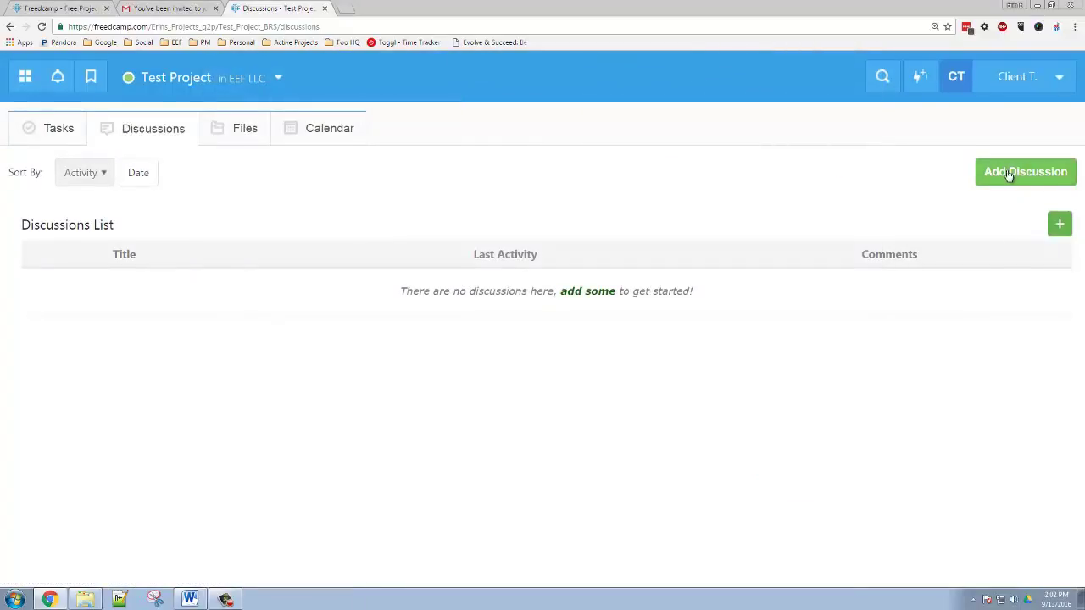
{"action": "left_click", "coordinate": [1015, 178]}
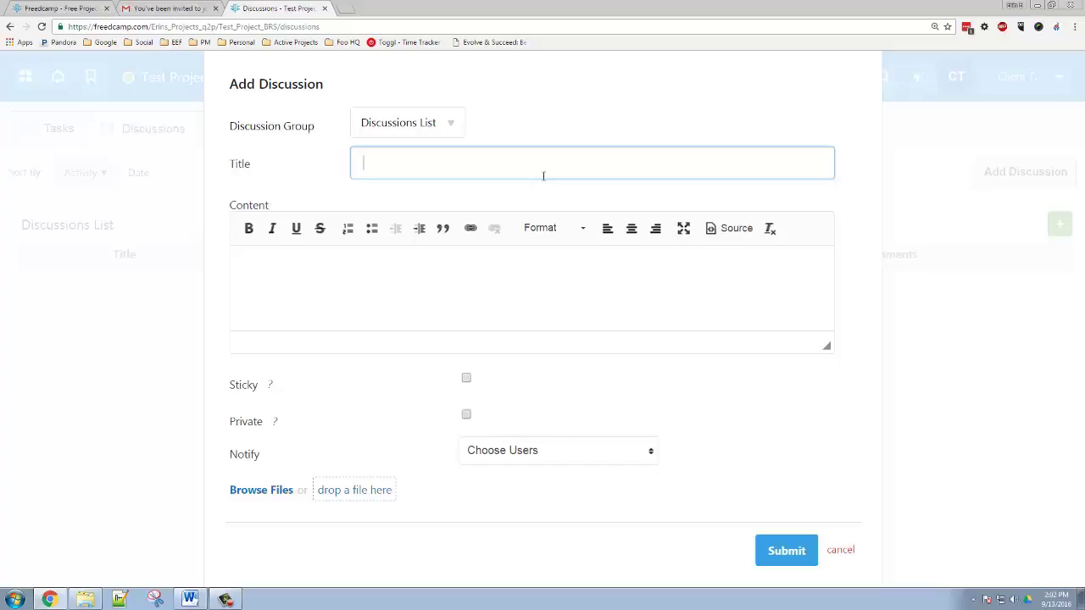
{"action": "type", "text": "Pinterest Qs"}
{"action": "left_click", "coordinate": [450, 292]}
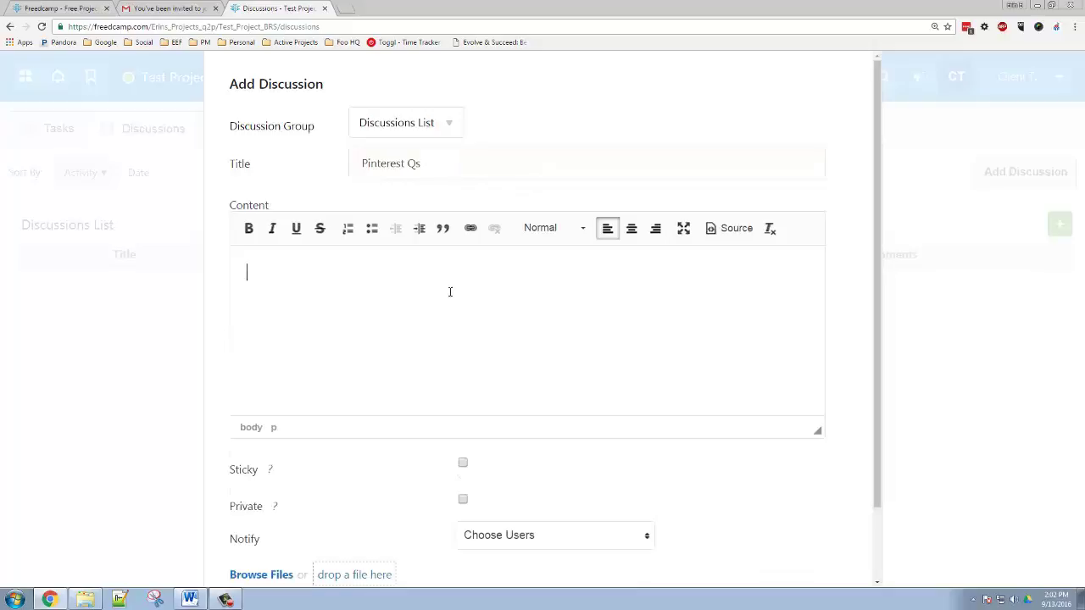
{"action": "type", "text": "Should I set the pinteres"}
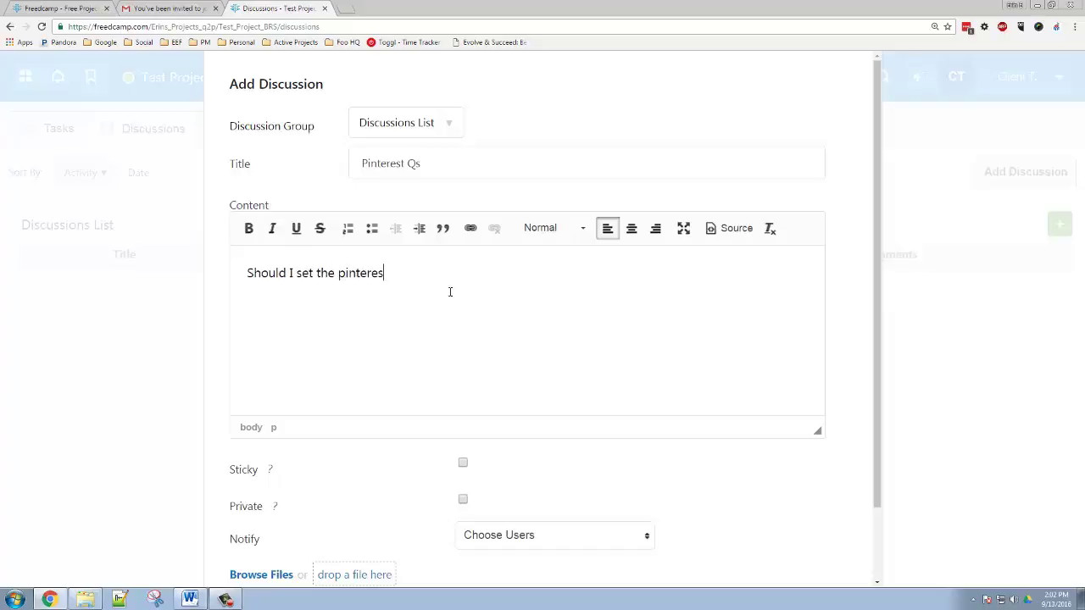
{"action": "type", "text": "t board to public or priv"}
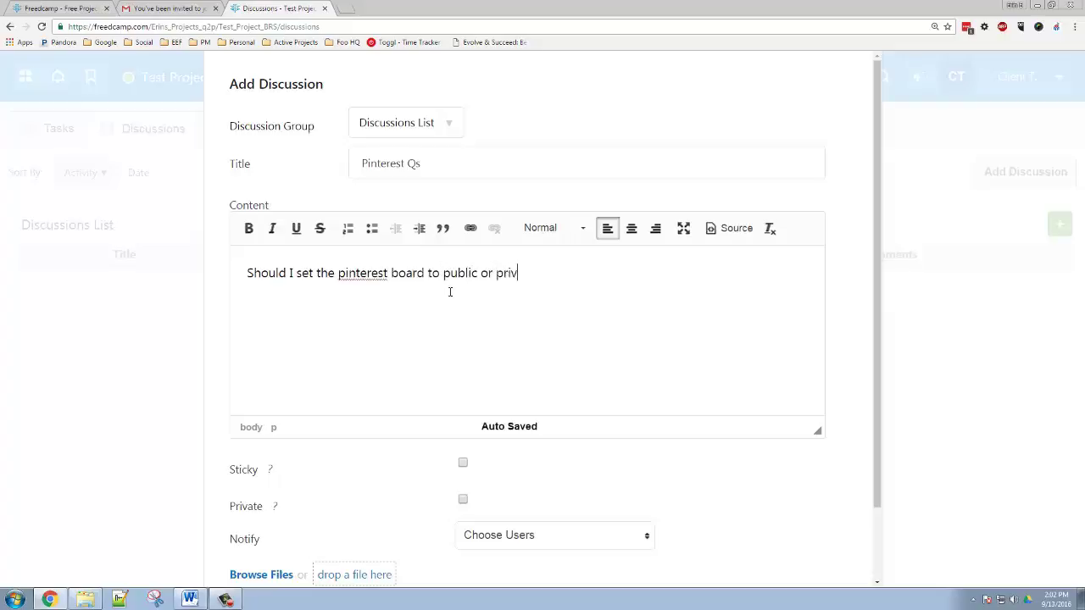
{"action": "type", "text": "ate?"}
Select the project owner as the user to notify about the new discussion
{"action": "scroll", "coordinate": [546, 402], "scroll_direction": "down", "scroll_amount": 1}
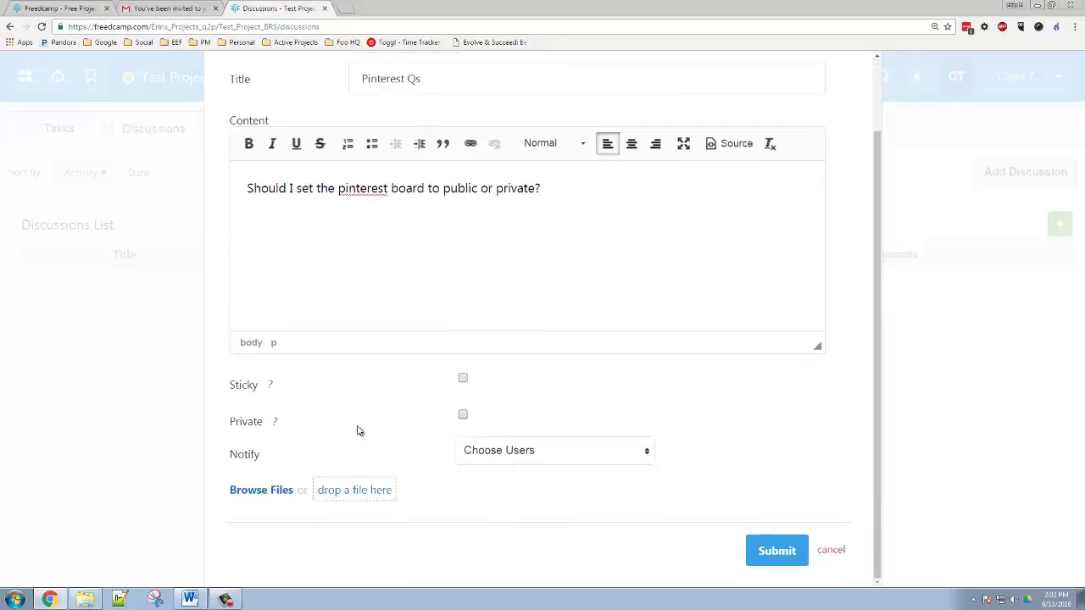
{"action": "left_click", "coordinate": [497, 450]}
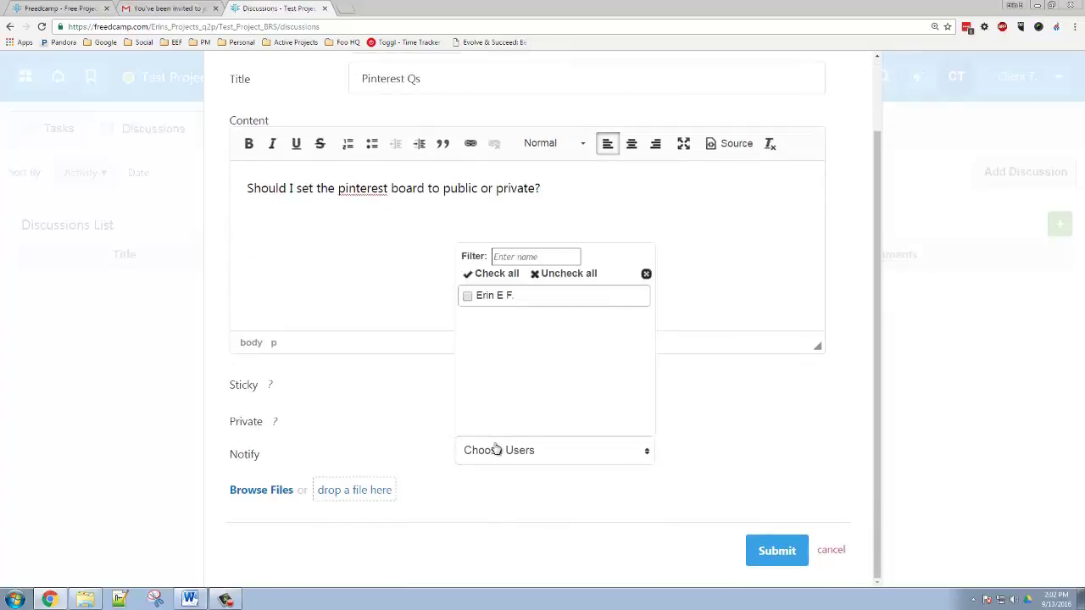
{"action": "left_click", "coordinate": [499, 299]}
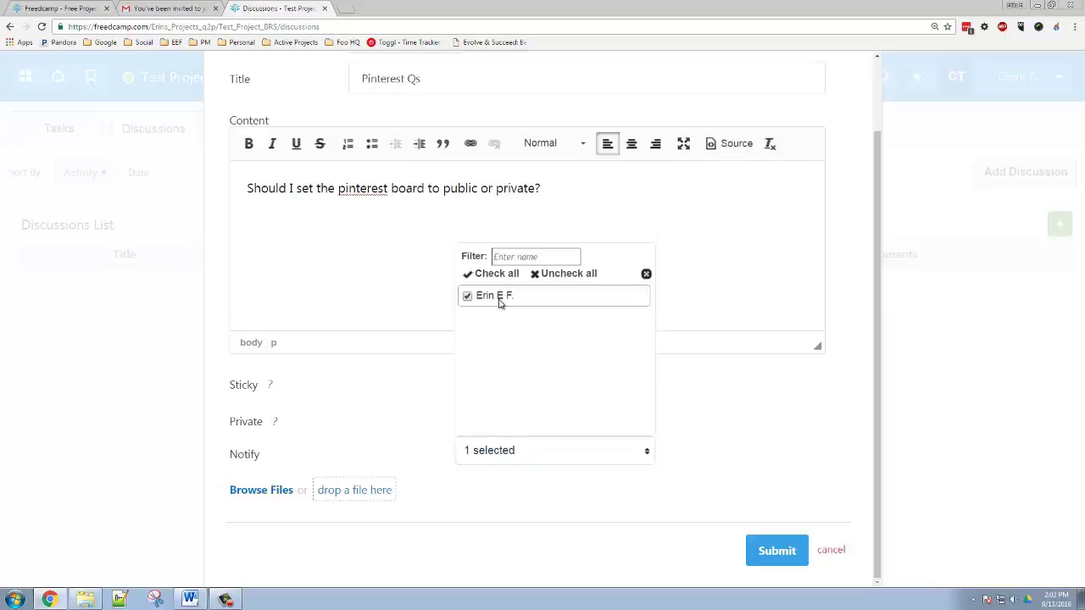
{"action": "left_click", "coordinate": [732, 426]}
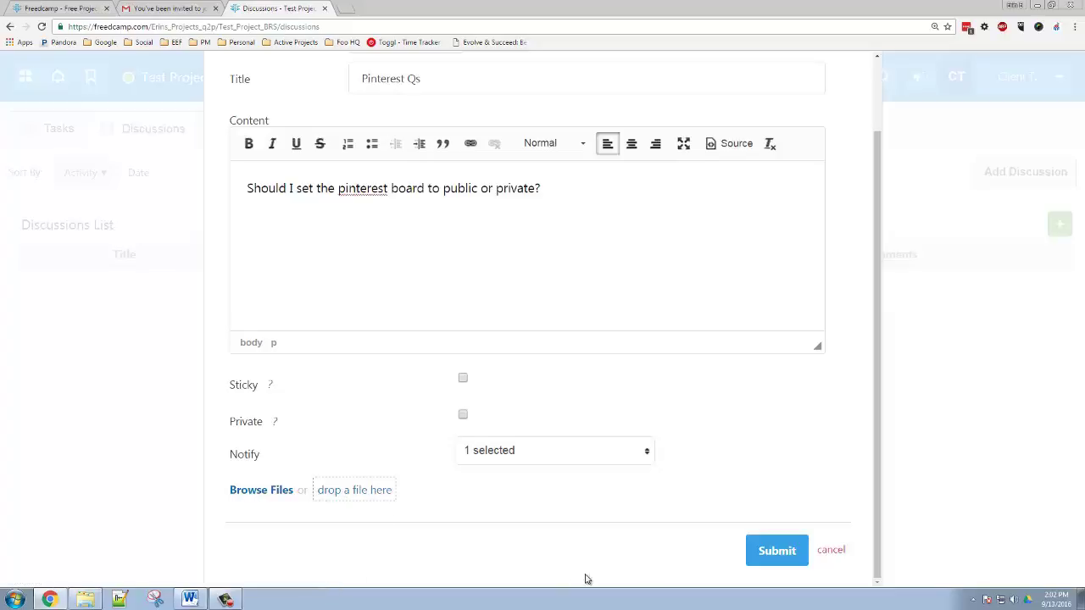
Capitalize "Pinterest" in the discussion's content and submit the discussion
{"action": "scroll", "coordinate": [370, 476], "scroll_direction": "up", "scroll_amount": 1}
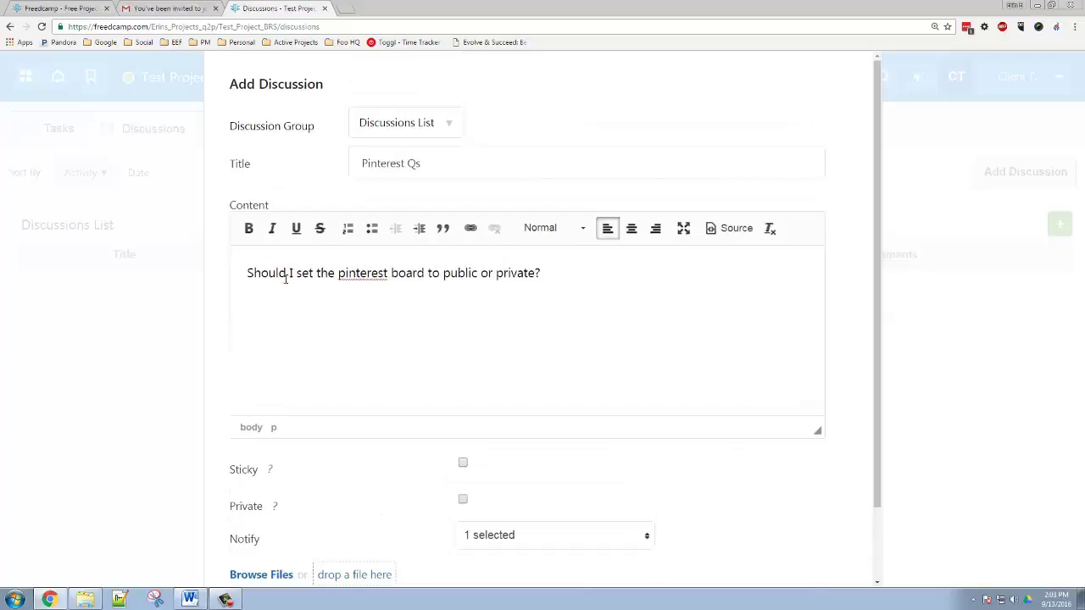
{"action": "left_click", "coordinate": [342, 273]}
{"action": "key", "text": "BackSpace"}
{"action": "type", "text": "P"}
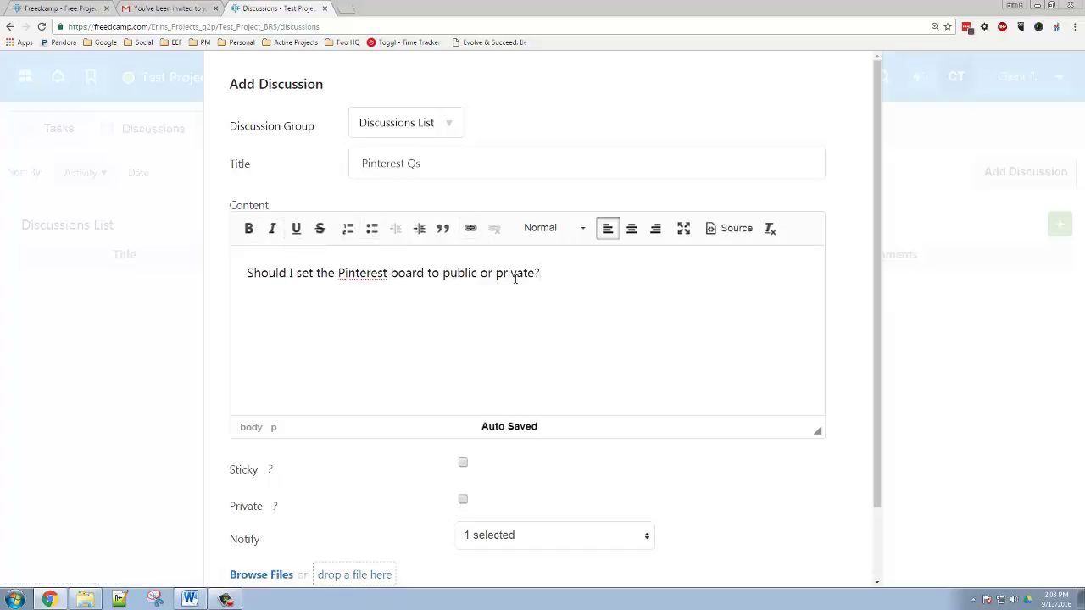
{"action": "scroll", "coordinate": [669, 500], "scroll_direction": "down", "scroll_amount": 1}
{"action": "left_click", "coordinate": [774, 550]}
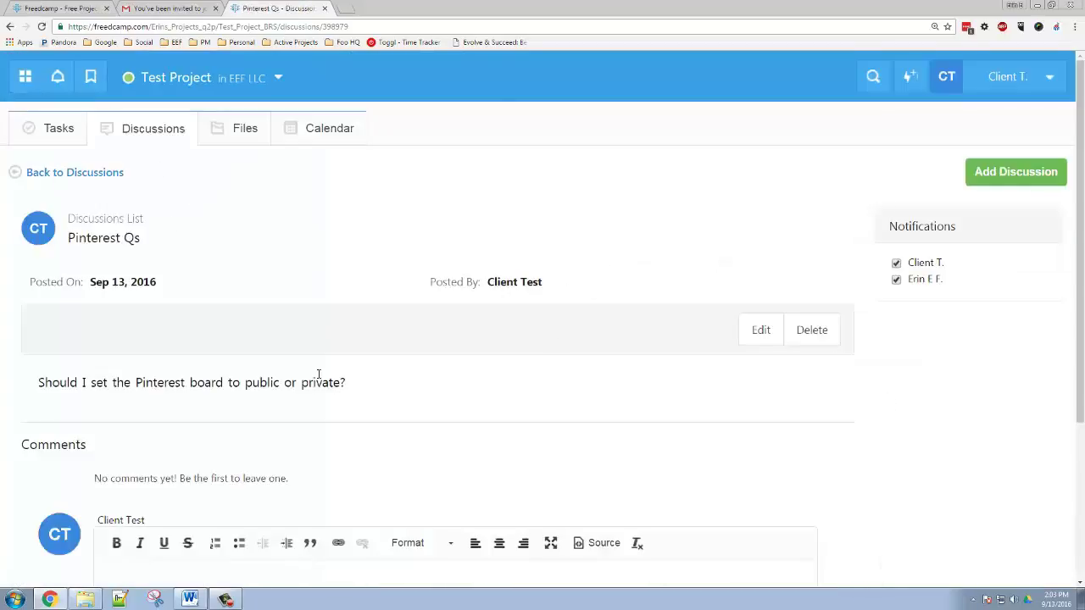
Look over the posted Pinterest Qs discussion and return to the project's discussions list
{"action": "scroll", "coordinate": [374, 356], "scroll_direction": "down", "scroll_amount": 1}
{"action": "scroll", "coordinate": [374, 357], "scroll_direction": "up", "scroll_amount": 1}
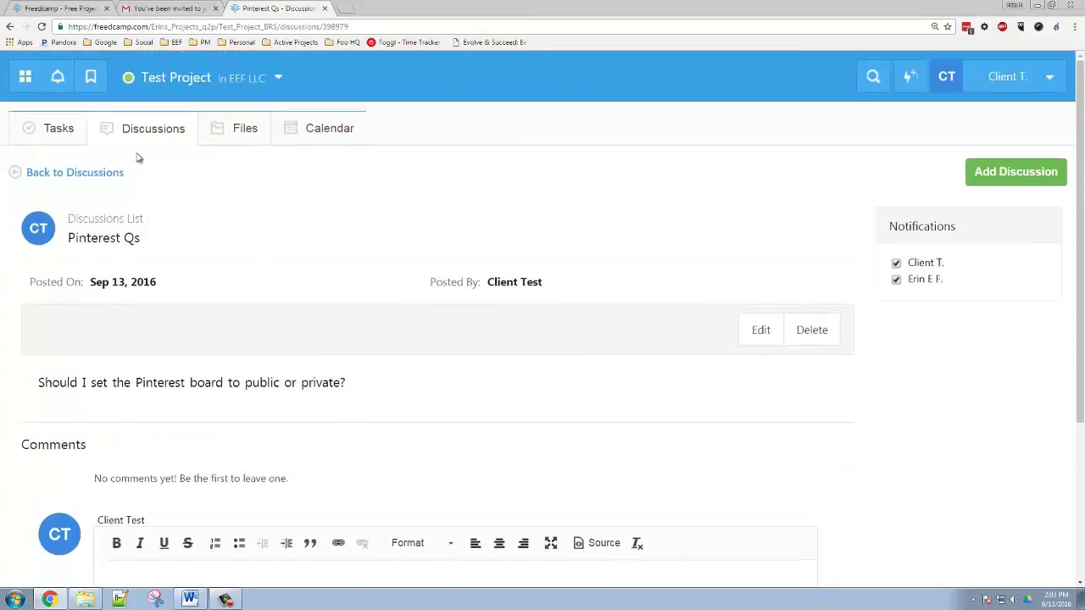
{"action": "left_click", "coordinate": [103, 175]}
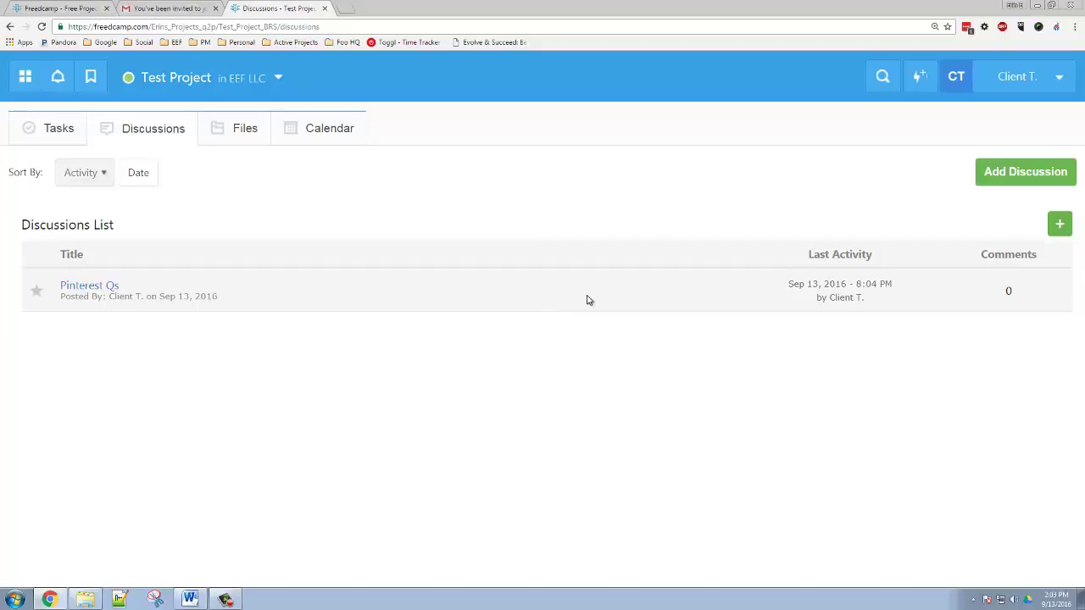
Create a folder named "Text content" in the project's files
{"action": "left_click", "coordinate": [241, 136]}
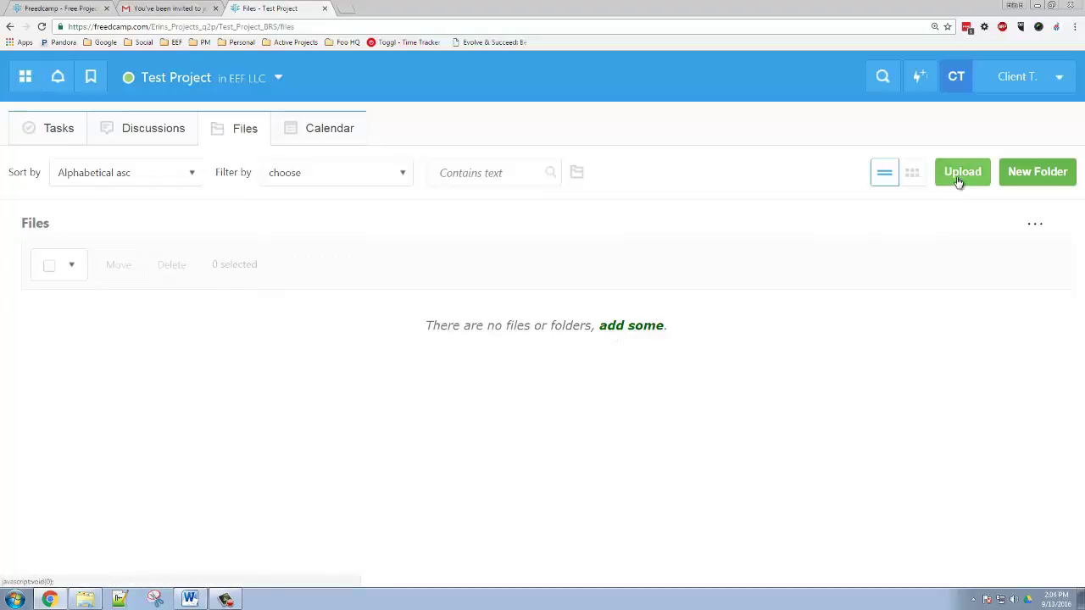
{"action": "left_click", "coordinate": [1022, 173]}
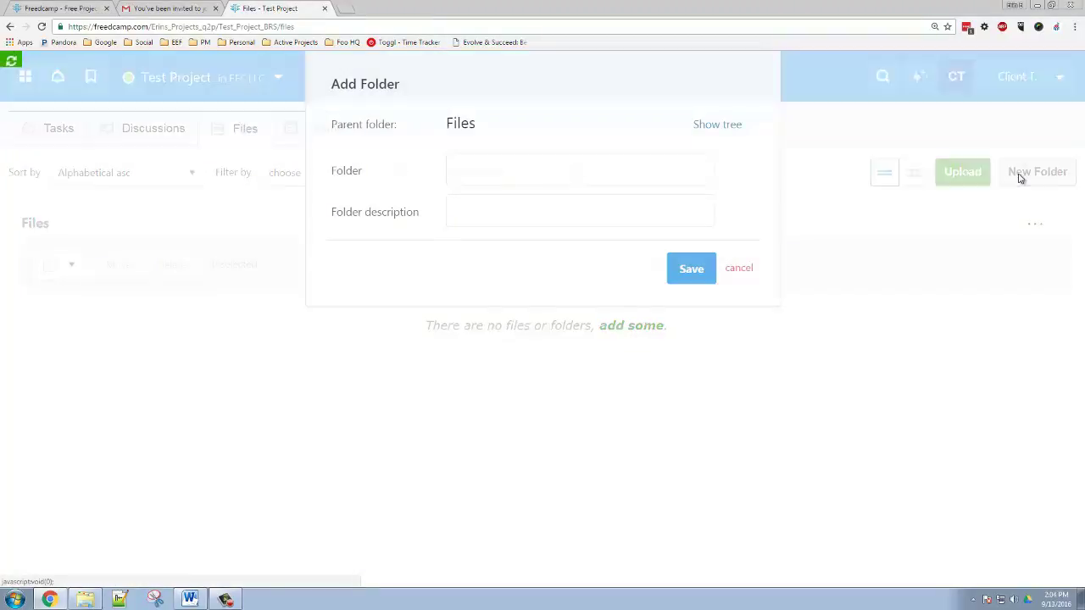
{"action": "left_click", "coordinate": [539, 177]}
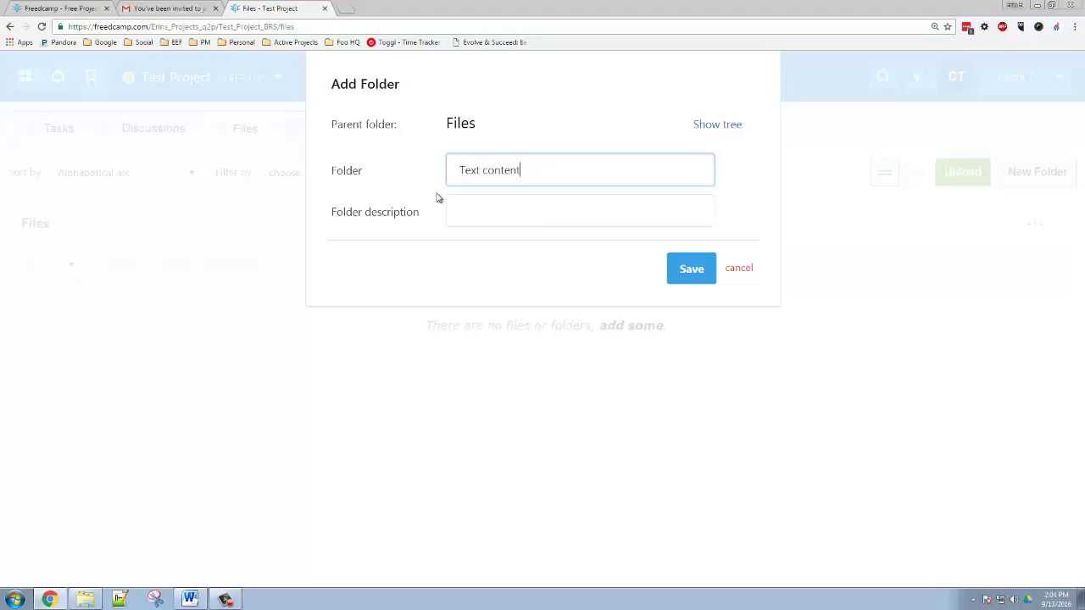
{"action": "left_click", "coordinate": [694, 267]}
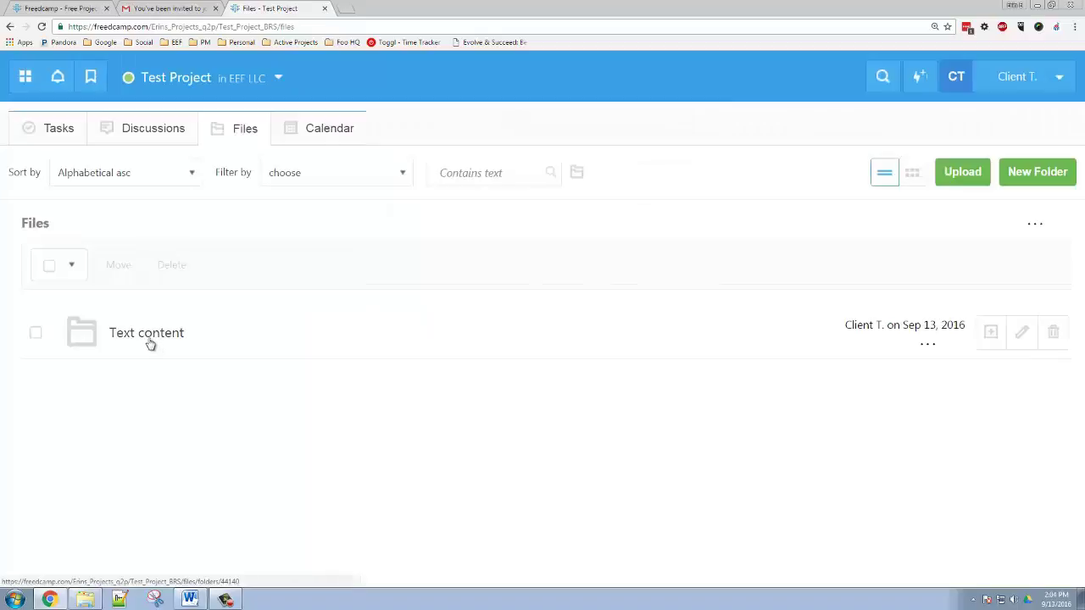
Open the Text content folder and choose the Word document Giving Great Feedback from Google Drive for upload
{"action": "left_click", "coordinate": [180, 352]}
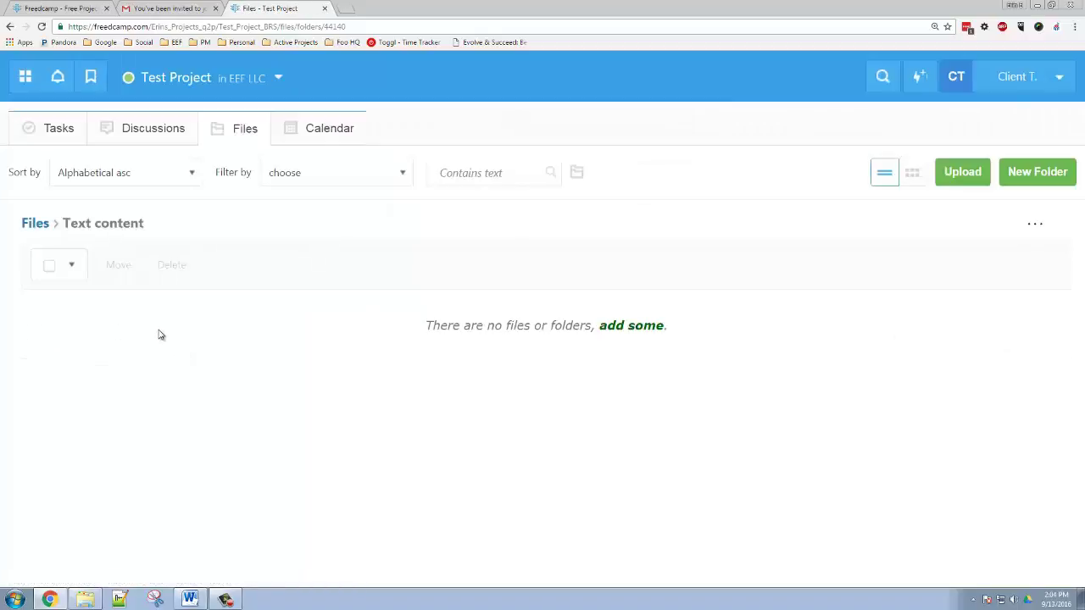
{"action": "key", "text": "alt+Left"}
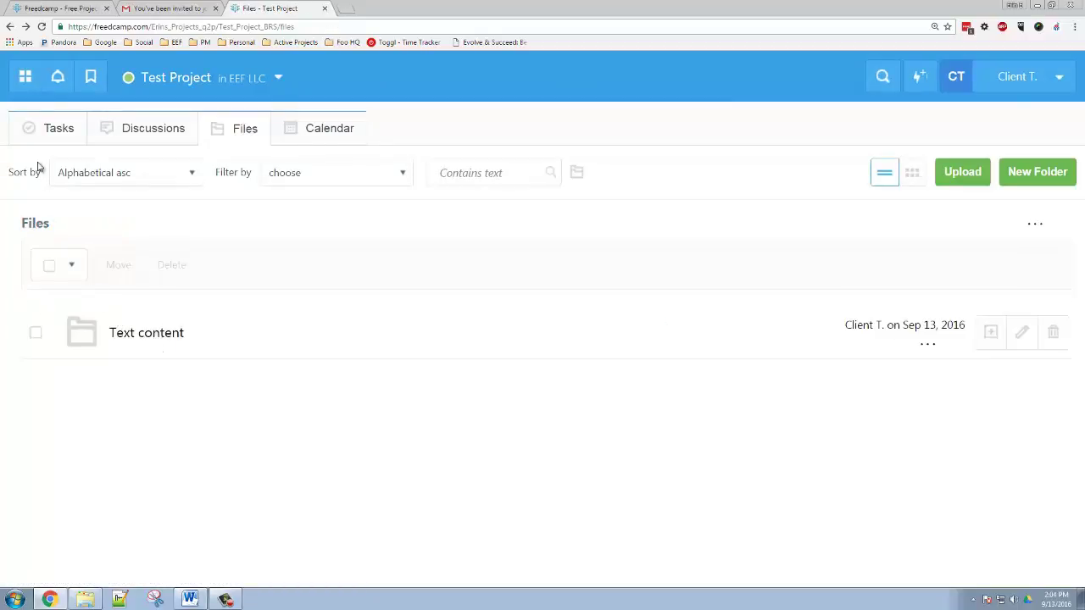
{"action": "left_click", "coordinate": [133, 335]}
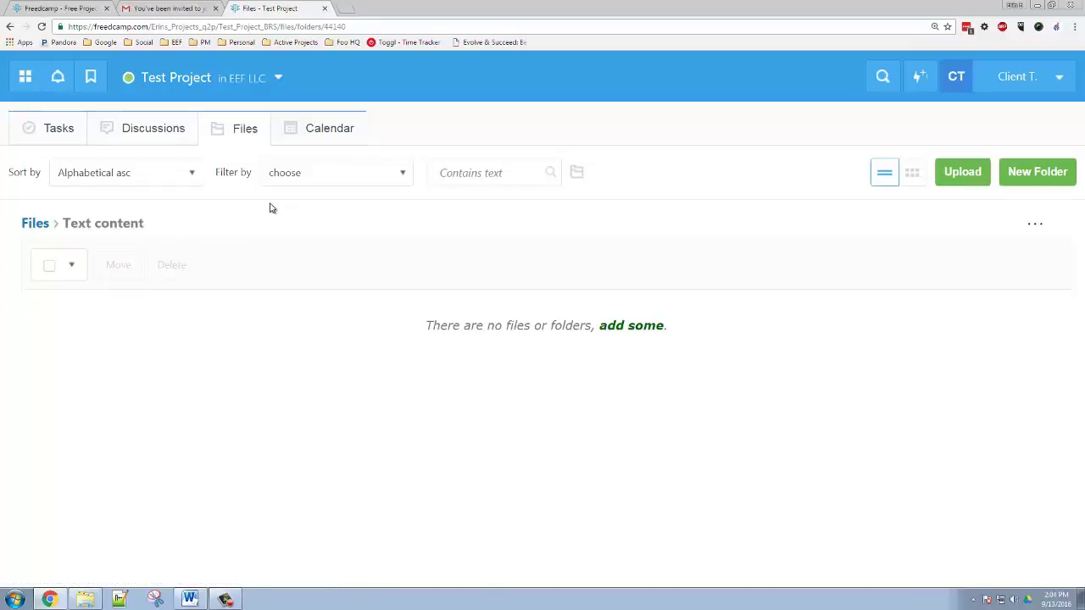
{"action": "left_click", "coordinate": [962, 176]}
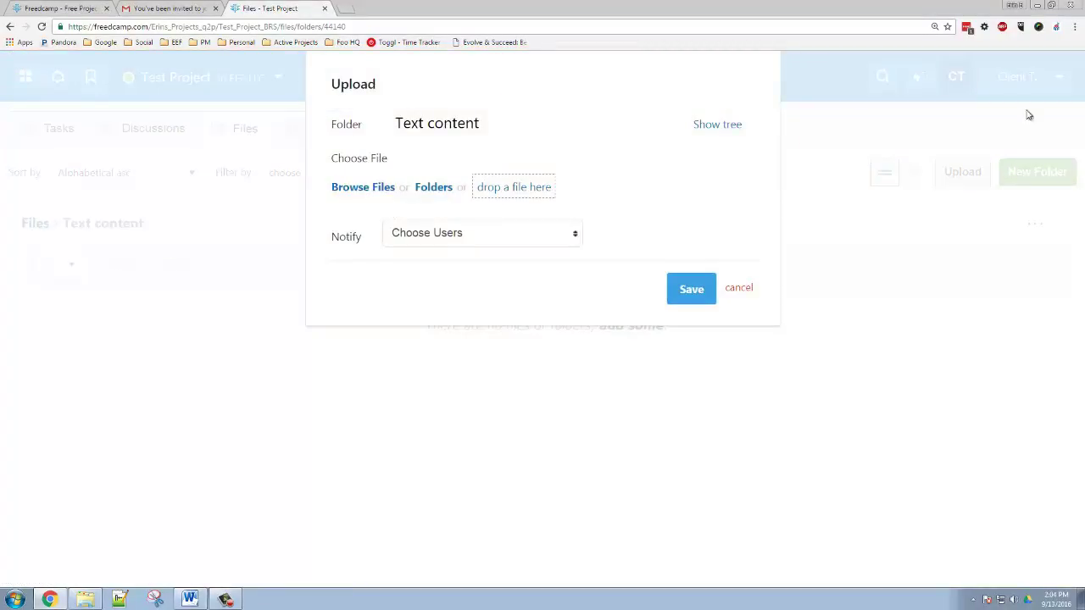
{"action": "left_click", "coordinate": [362, 187]}
{"action": "left_click", "coordinate": [519, 180]}
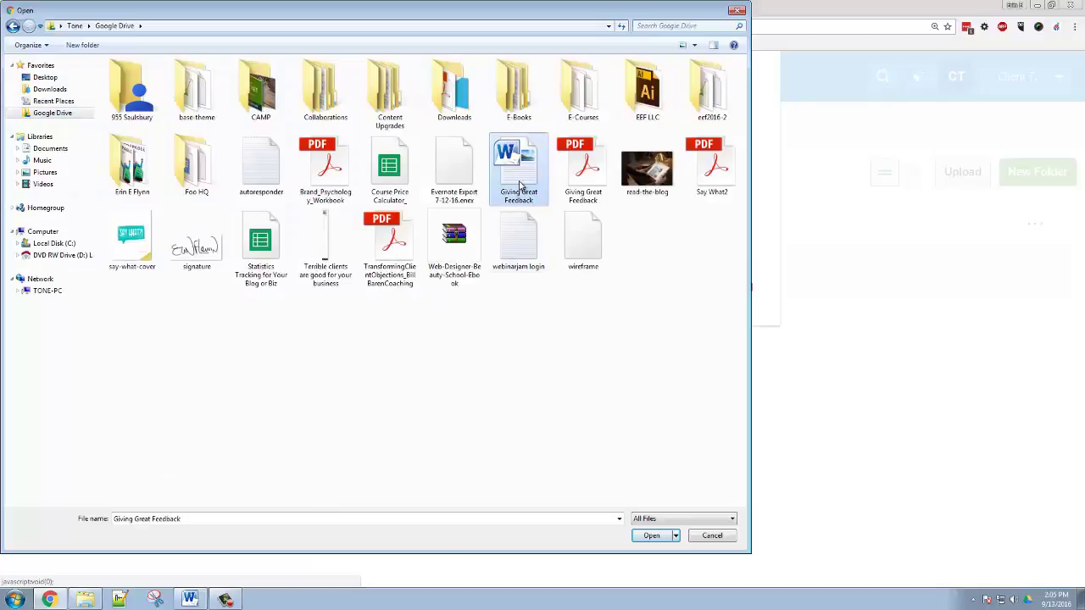
{"action": "left_click", "coordinate": [652, 536]}
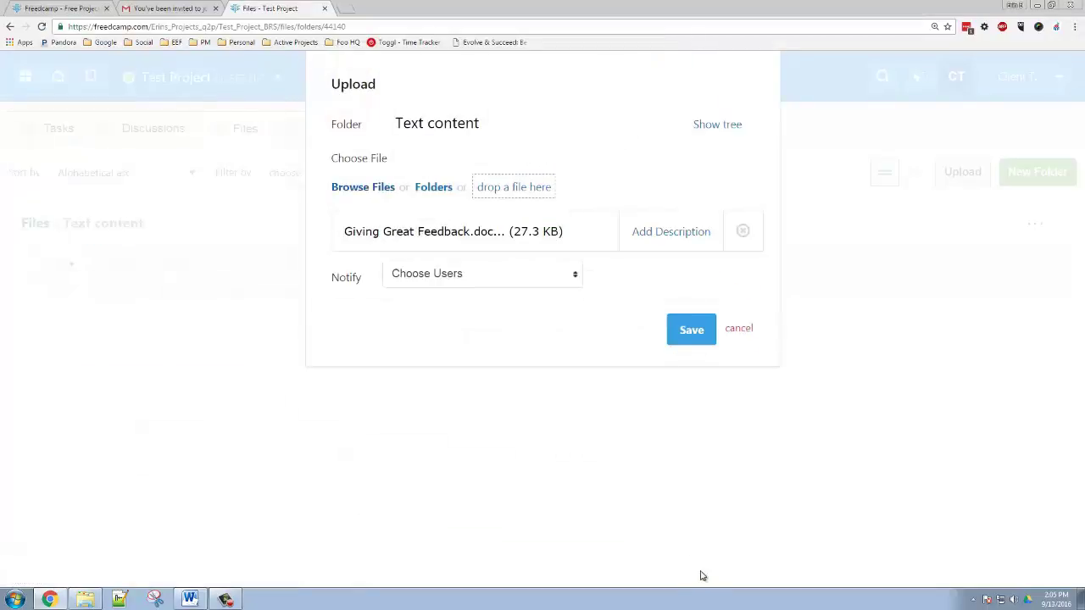
Set the project owner to be notified of the upload and save the document to the folder
{"action": "left_click", "coordinate": [500, 283]}
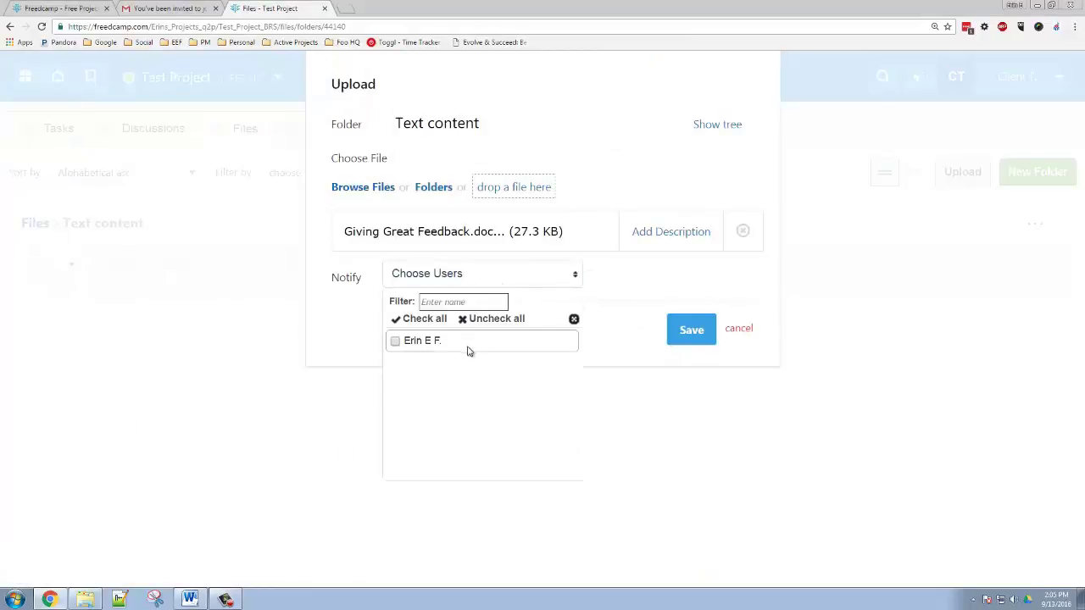
{"action": "left_click", "coordinate": [464, 348]}
{"action": "left_click", "coordinate": [486, 279]}
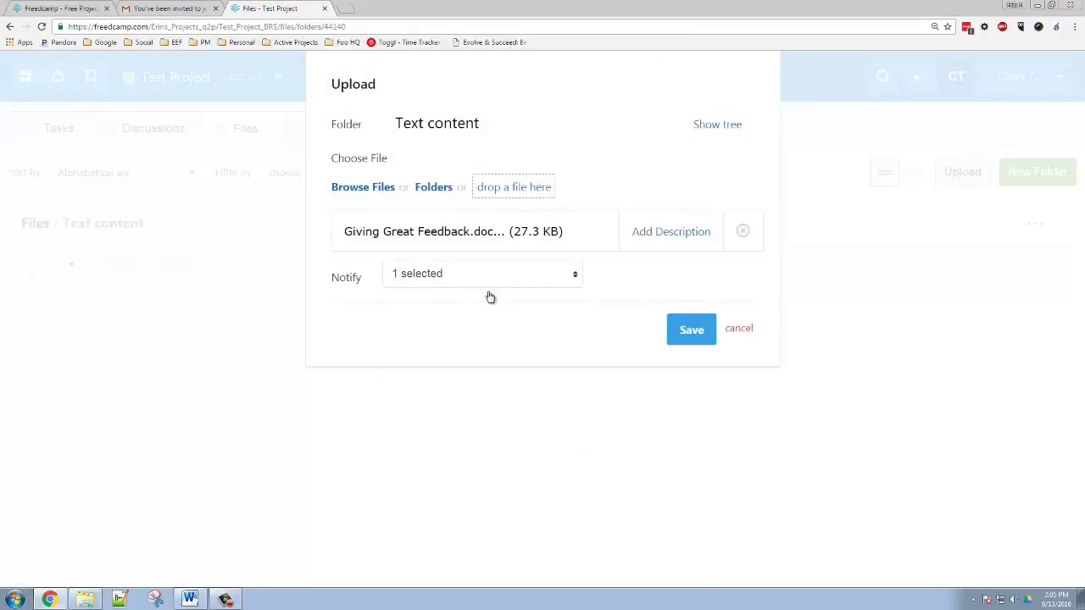
{"action": "left_click", "coordinate": [687, 330]}
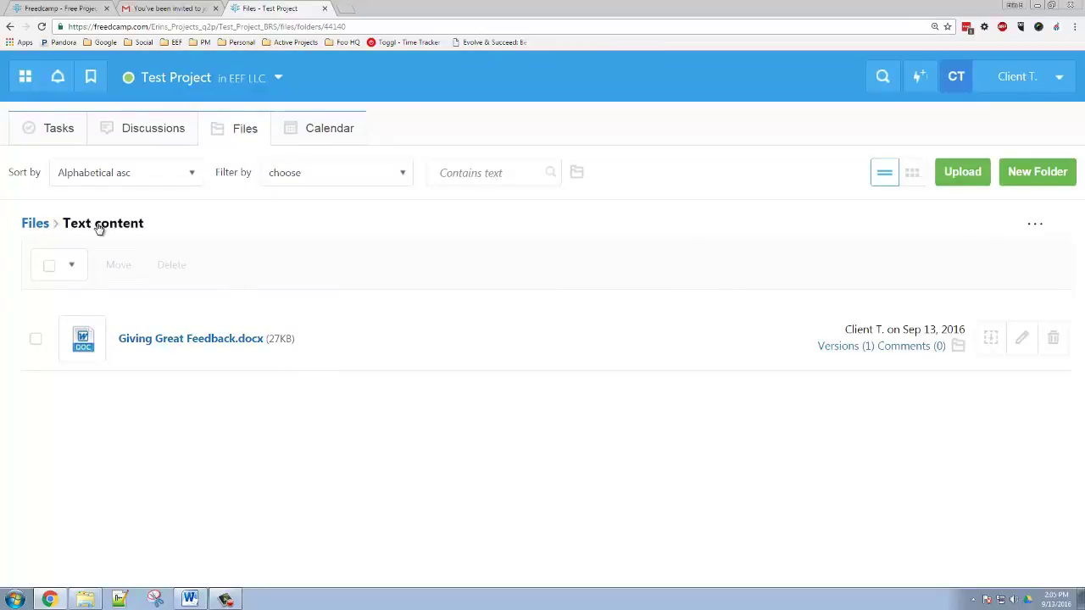
Go back to the top-level files list and reopen the Text content folder to check the uploaded document
{"action": "left_click", "coordinate": [43, 224]}
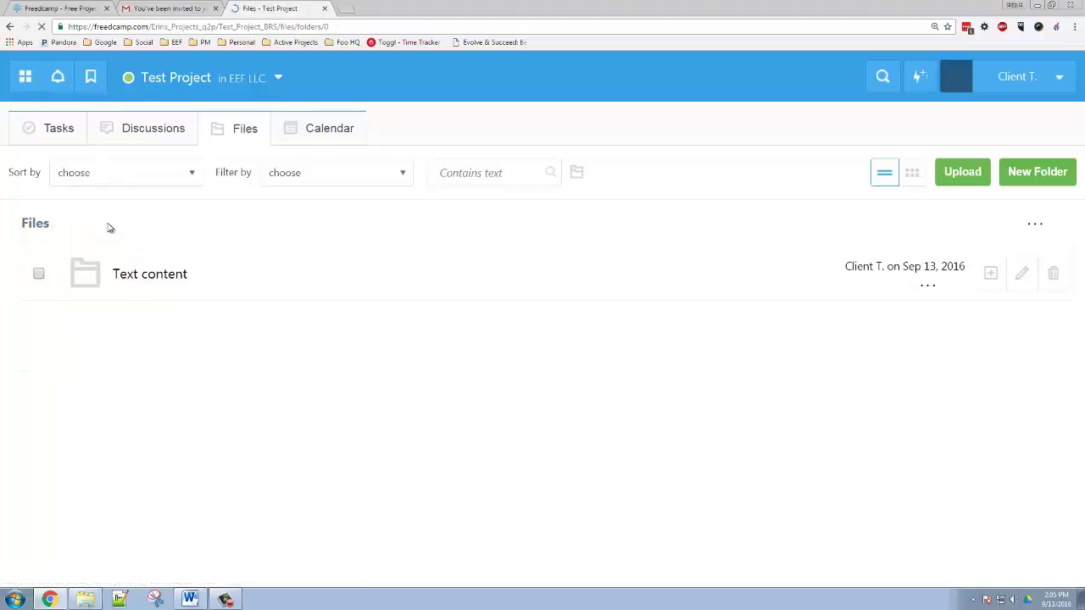
{"action": "left_click", "coordinate": [141, 331]}
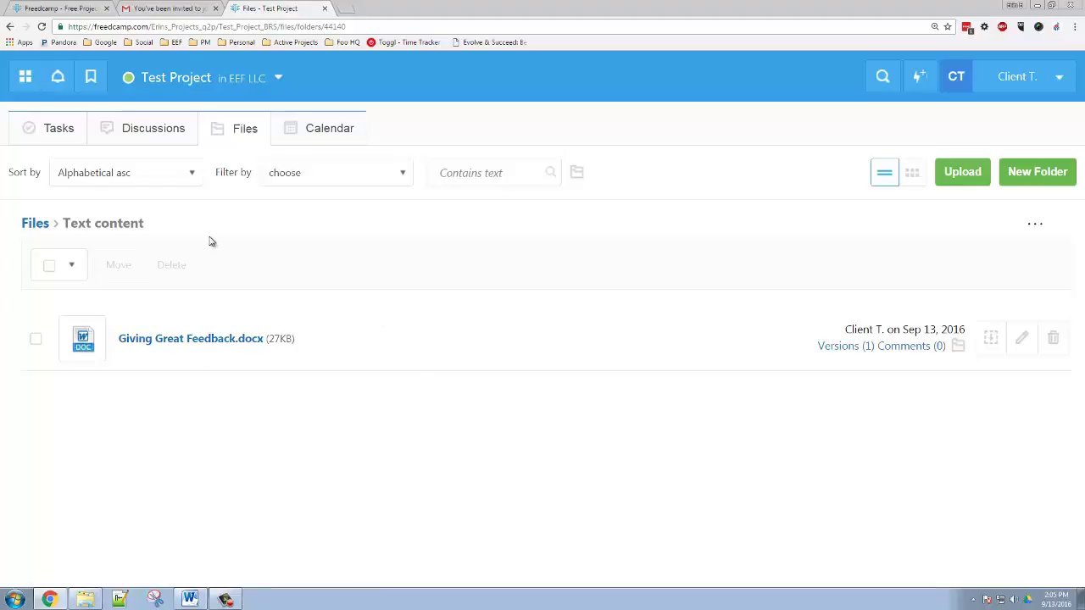
Open the project's calendar and examine the tasks due on September 30, 2016
{"action": "left_click", "coordinate": [339, 172]}
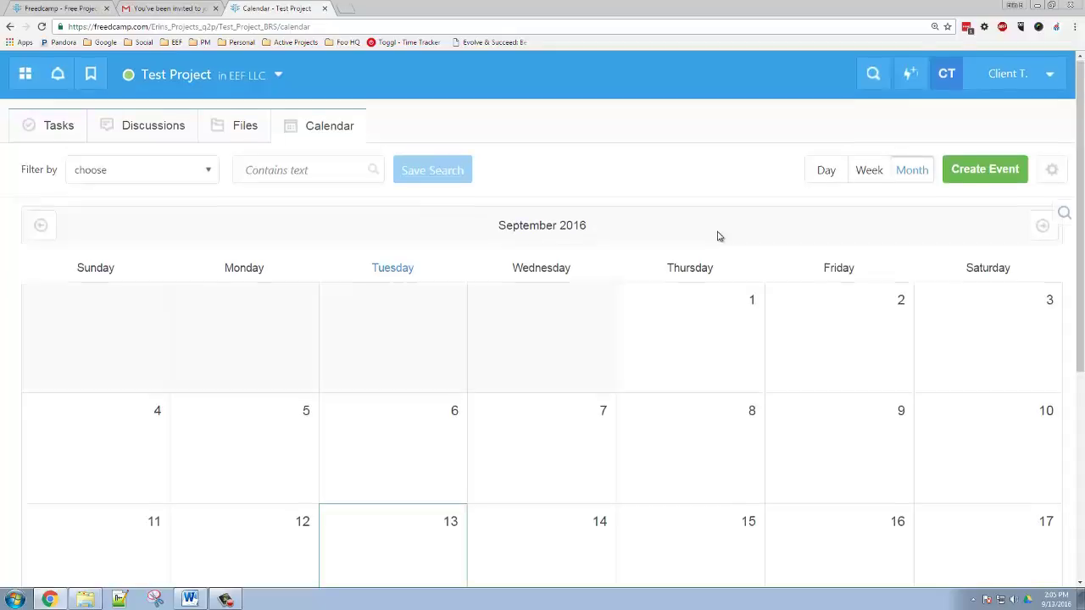
{"action": "scroll", "coordinate": [719, 237], "scroll_direction": "down", "scroll_amount": 4}
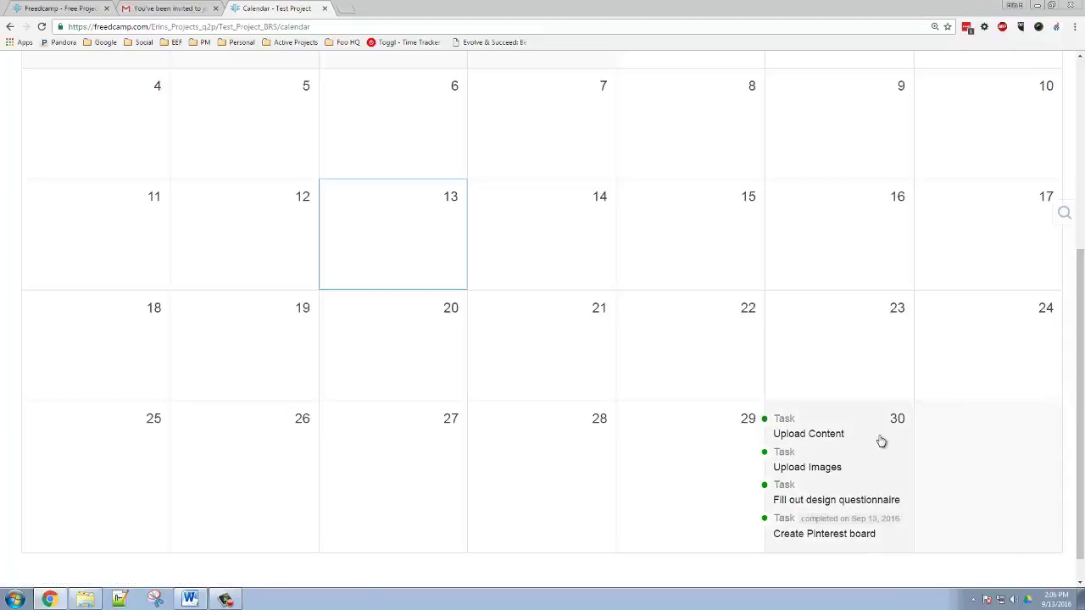
{"action": "scroll", "coordinate": [881, 441], "scroll_direction": "down", "scroll_amount": 1}
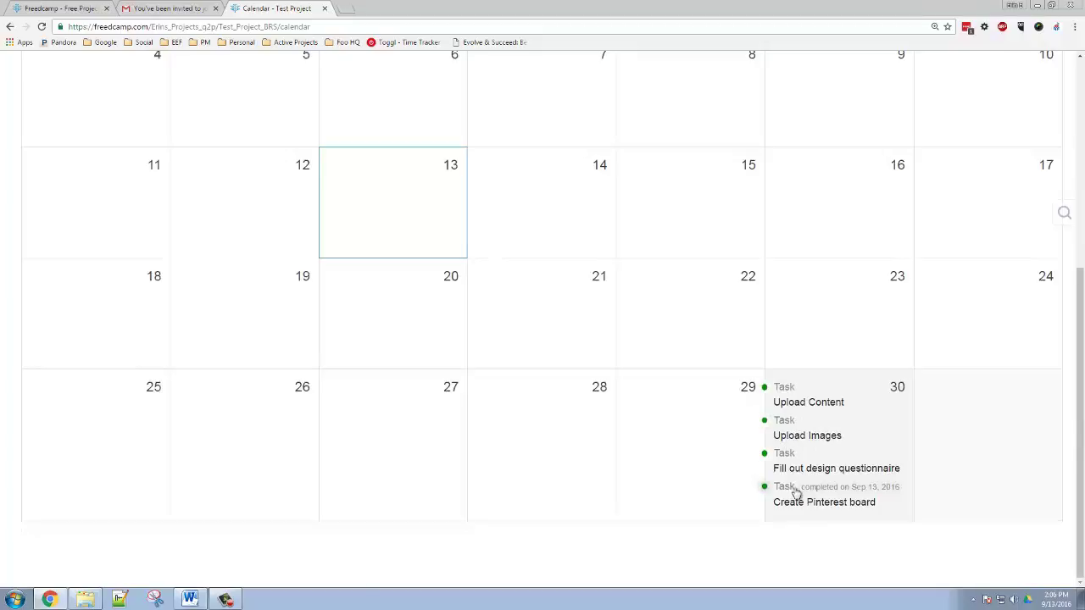
{"action": "scroll", "coordinate": [712, 393], "scroll_direction": "up", "scroll_amount": 4}
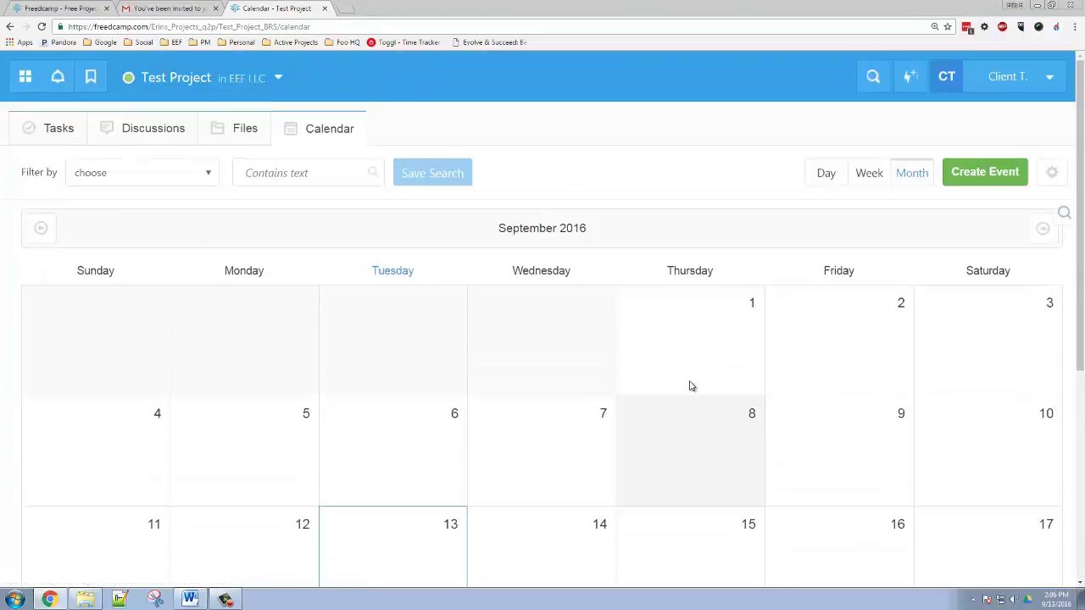
Return to Test Project's task list
{"action": "left_click", "coordinate": [57, 150]}
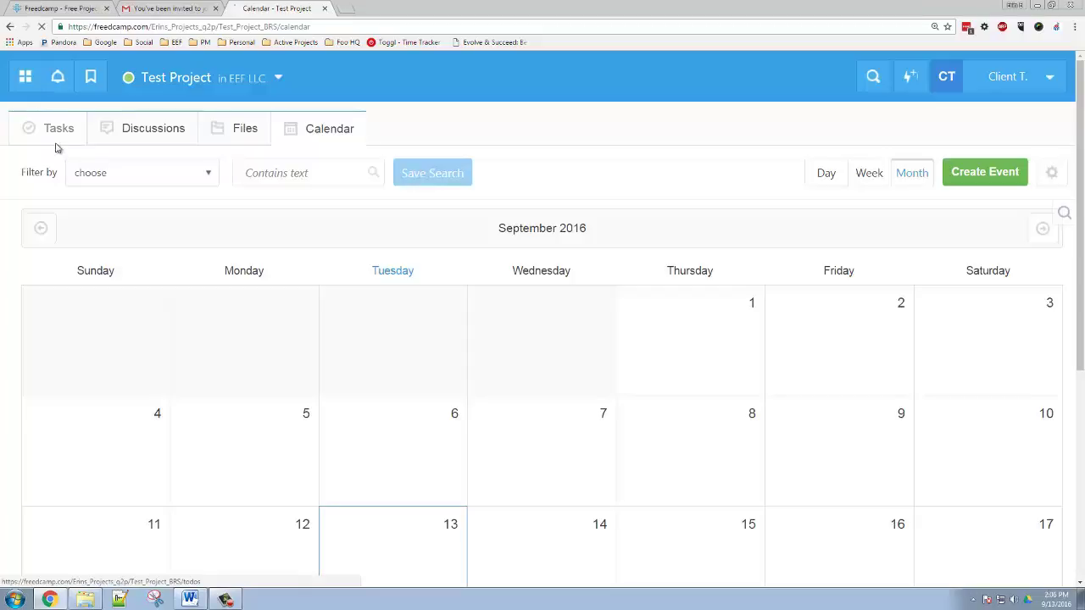